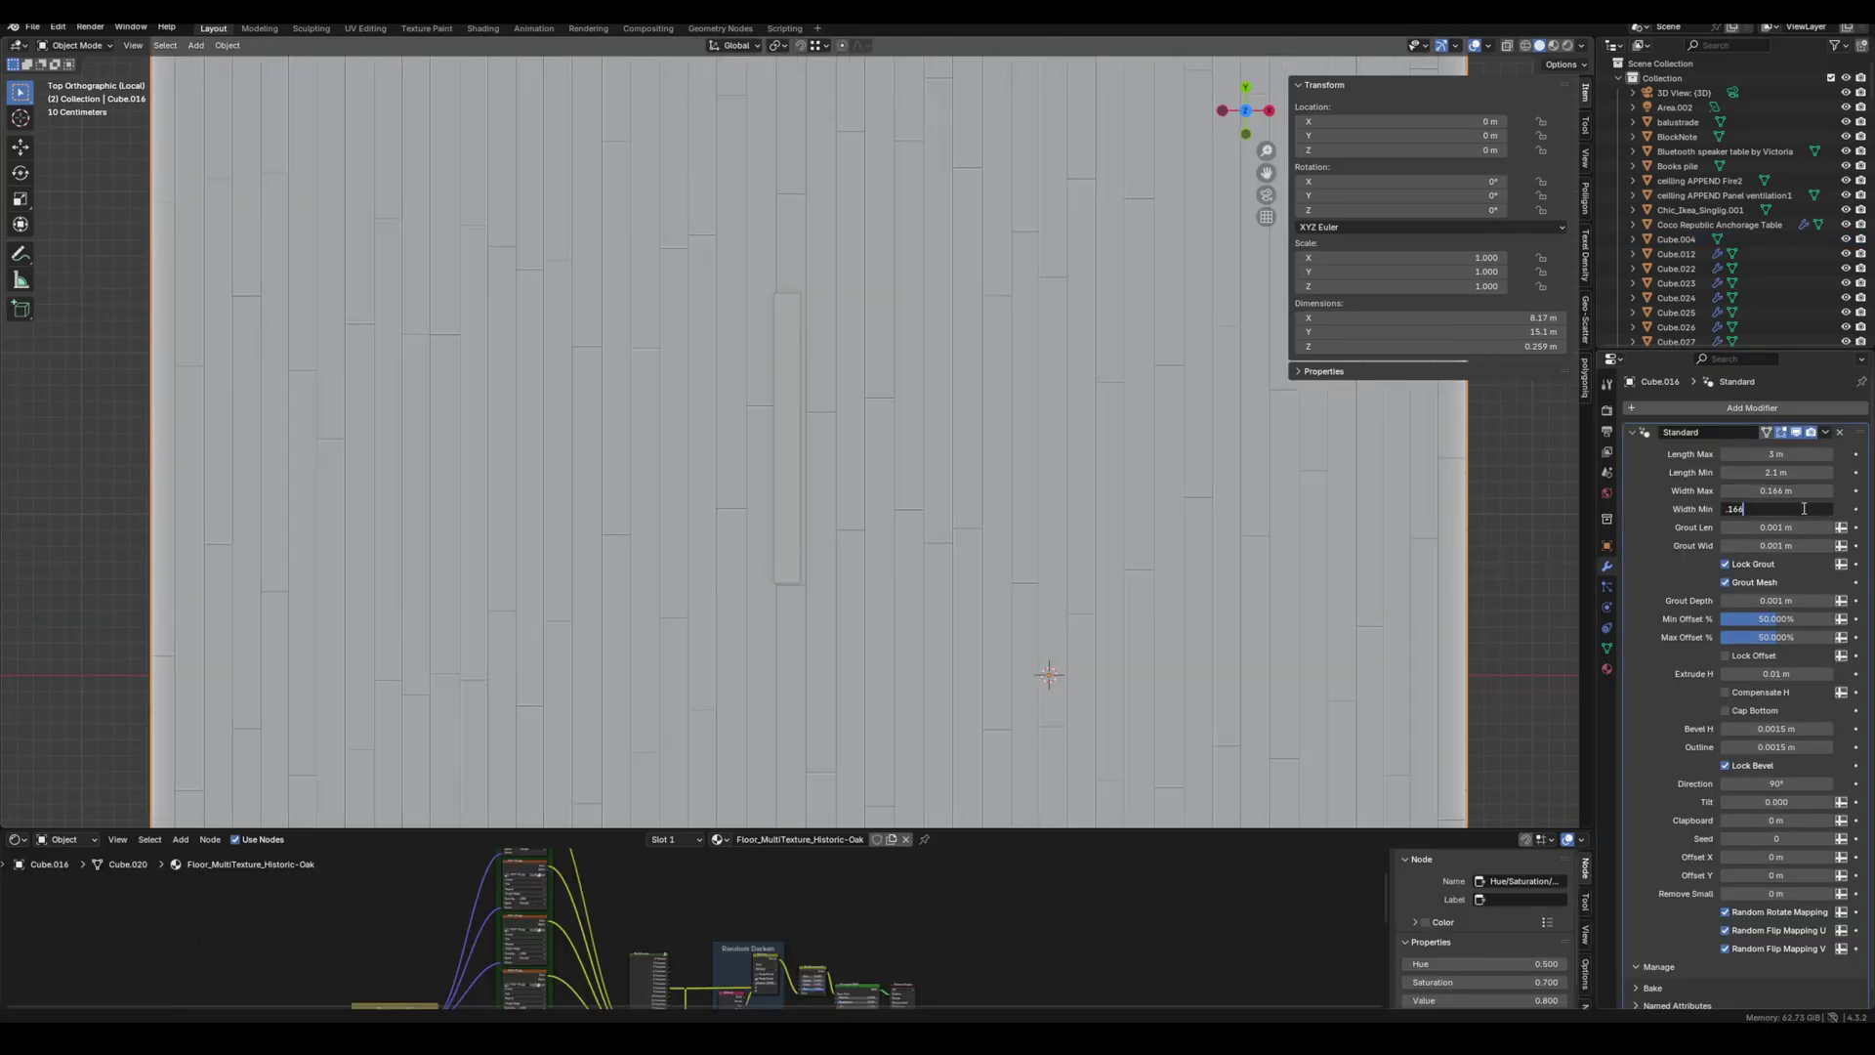
# - Set the floor plank generator's minimum width to 0.166 m
pyautogui.press('Return')
pyautogui.scroll(2, 782, 348)
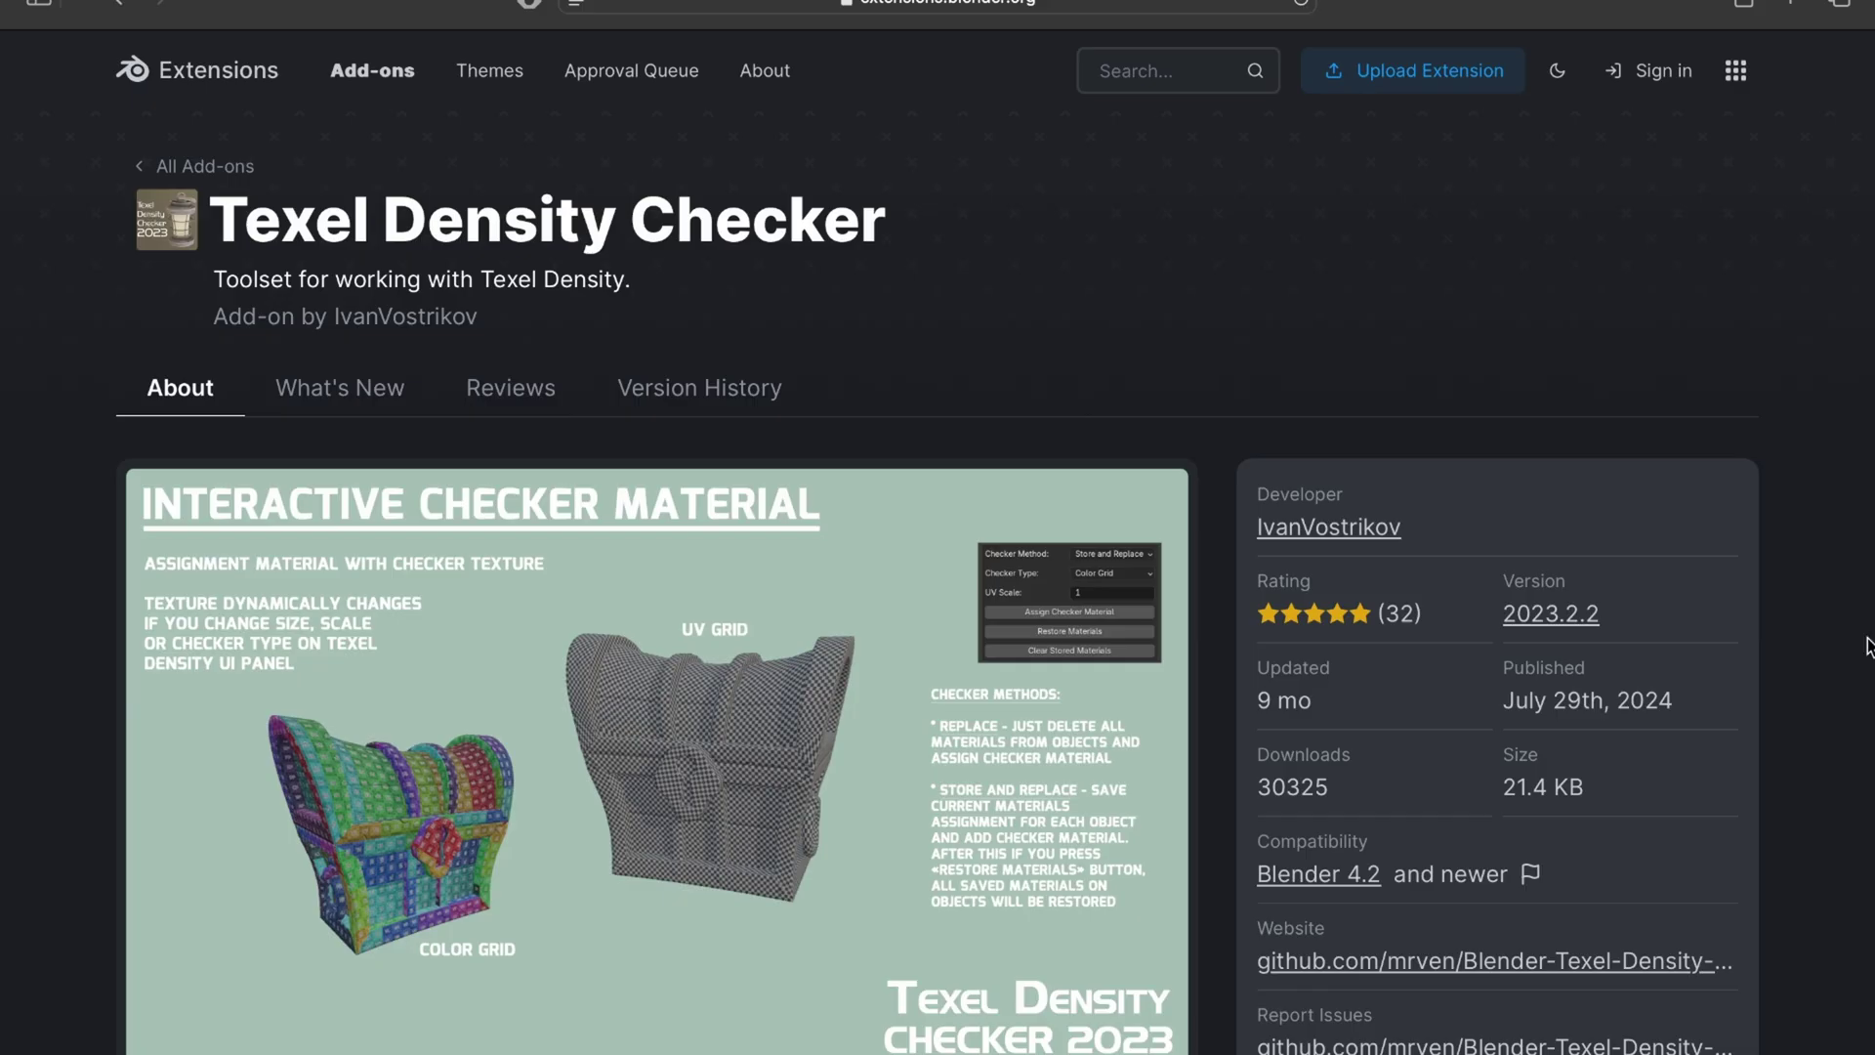
# - Switch to the Blender Extensions site and read the Texel Density Checker add-on's details and feature list
pyautogui.scroll(-5, 1872, 687)
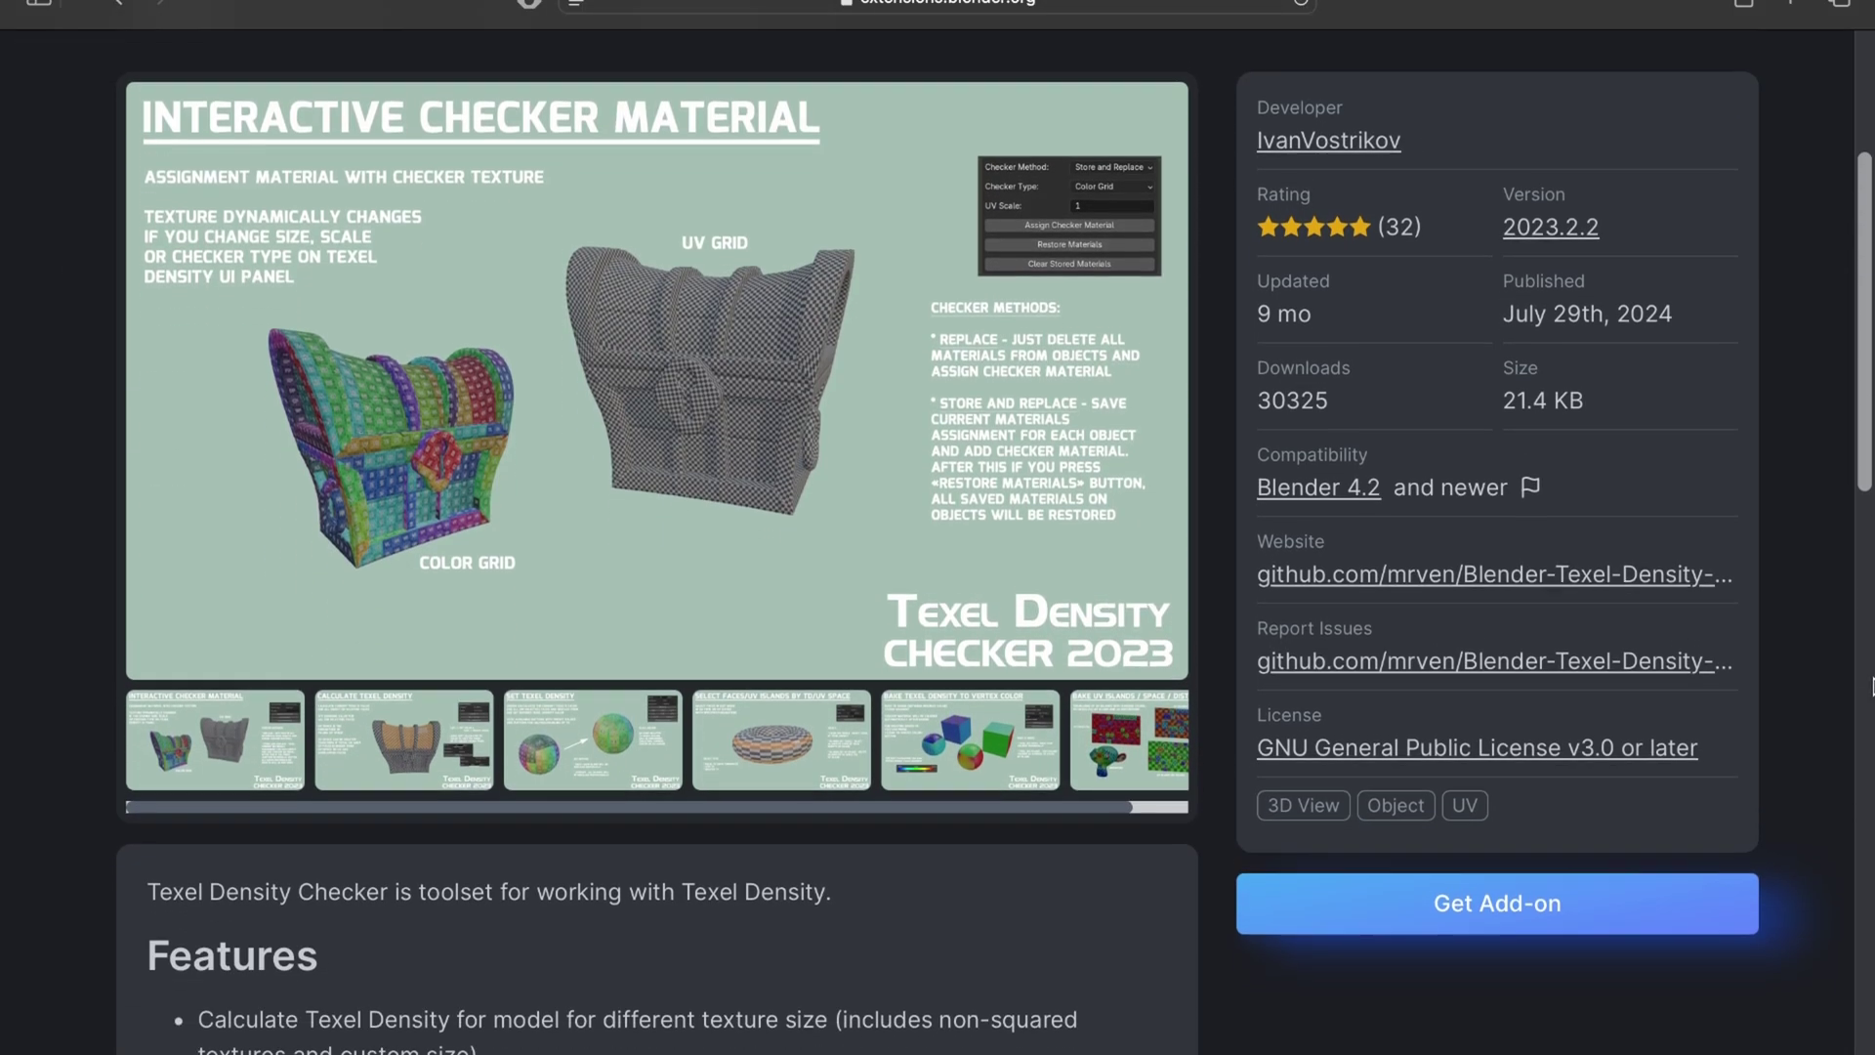
pyautogui.scroll(-10, 1872, 687)
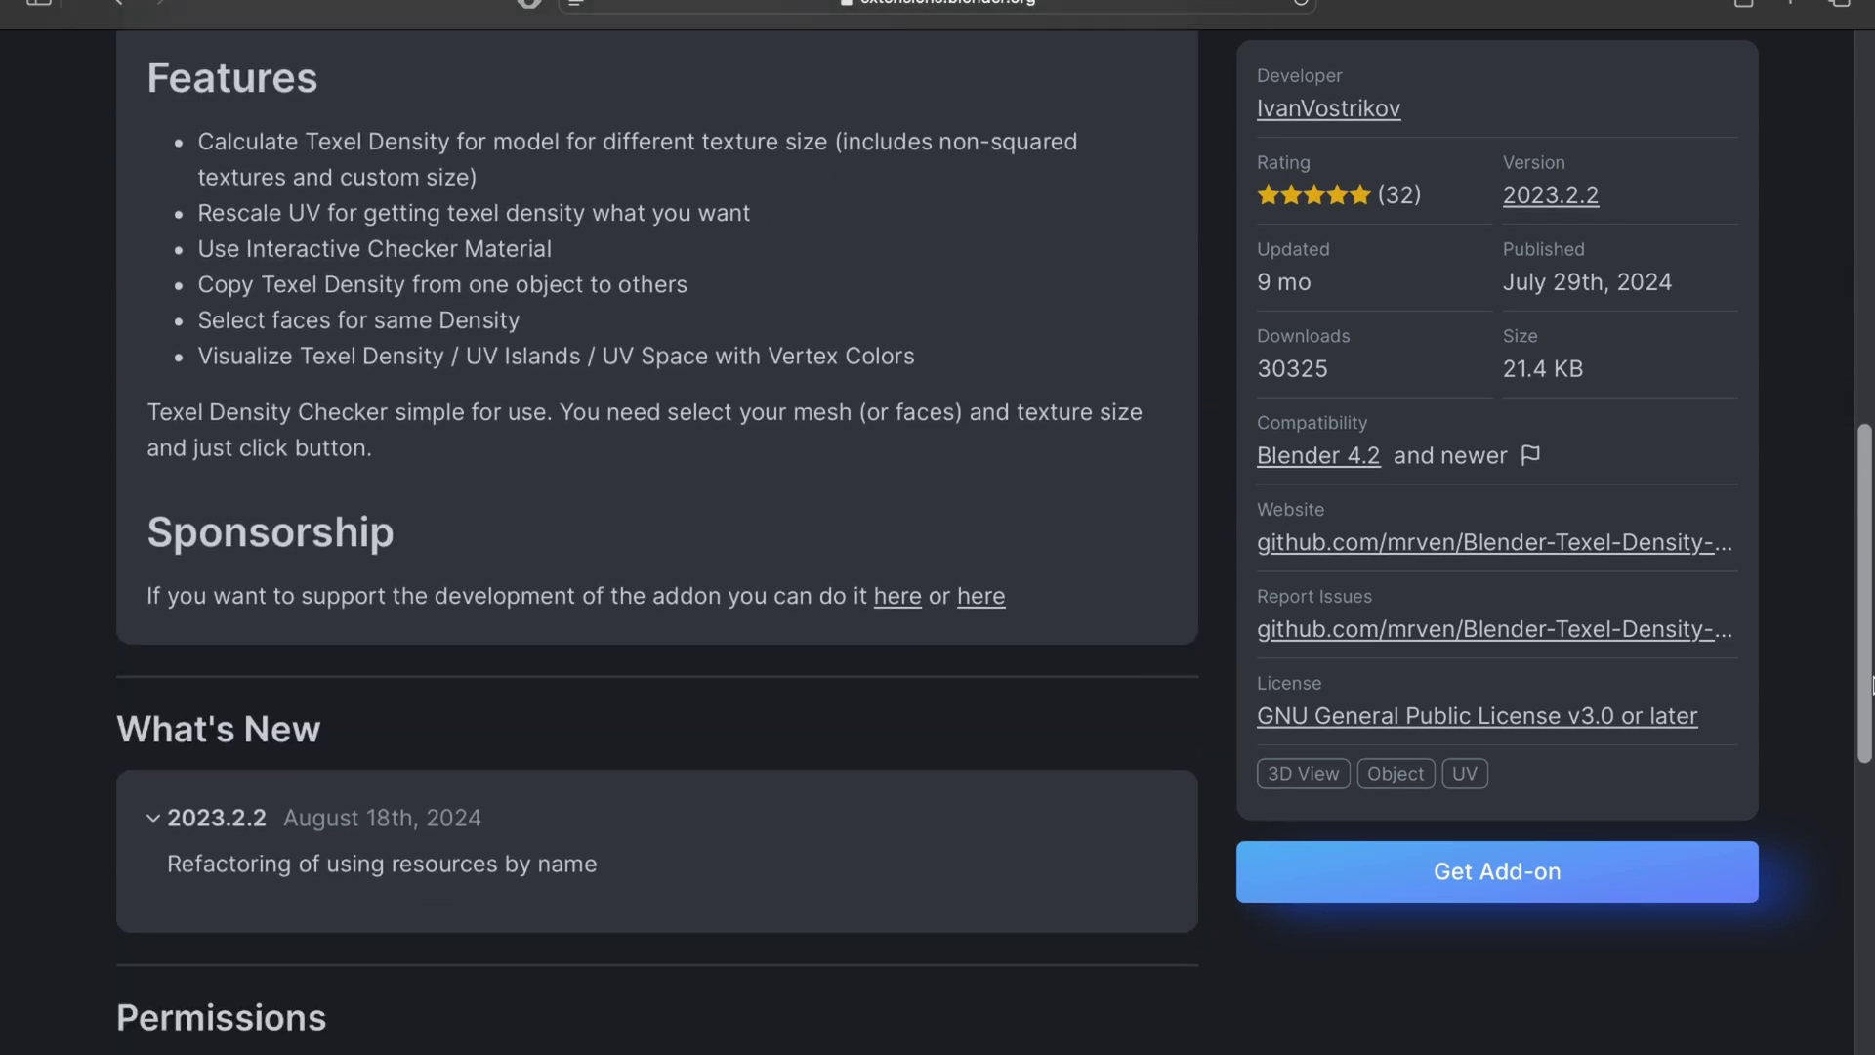
pyautogui.scroll(-2, 1872, 686)
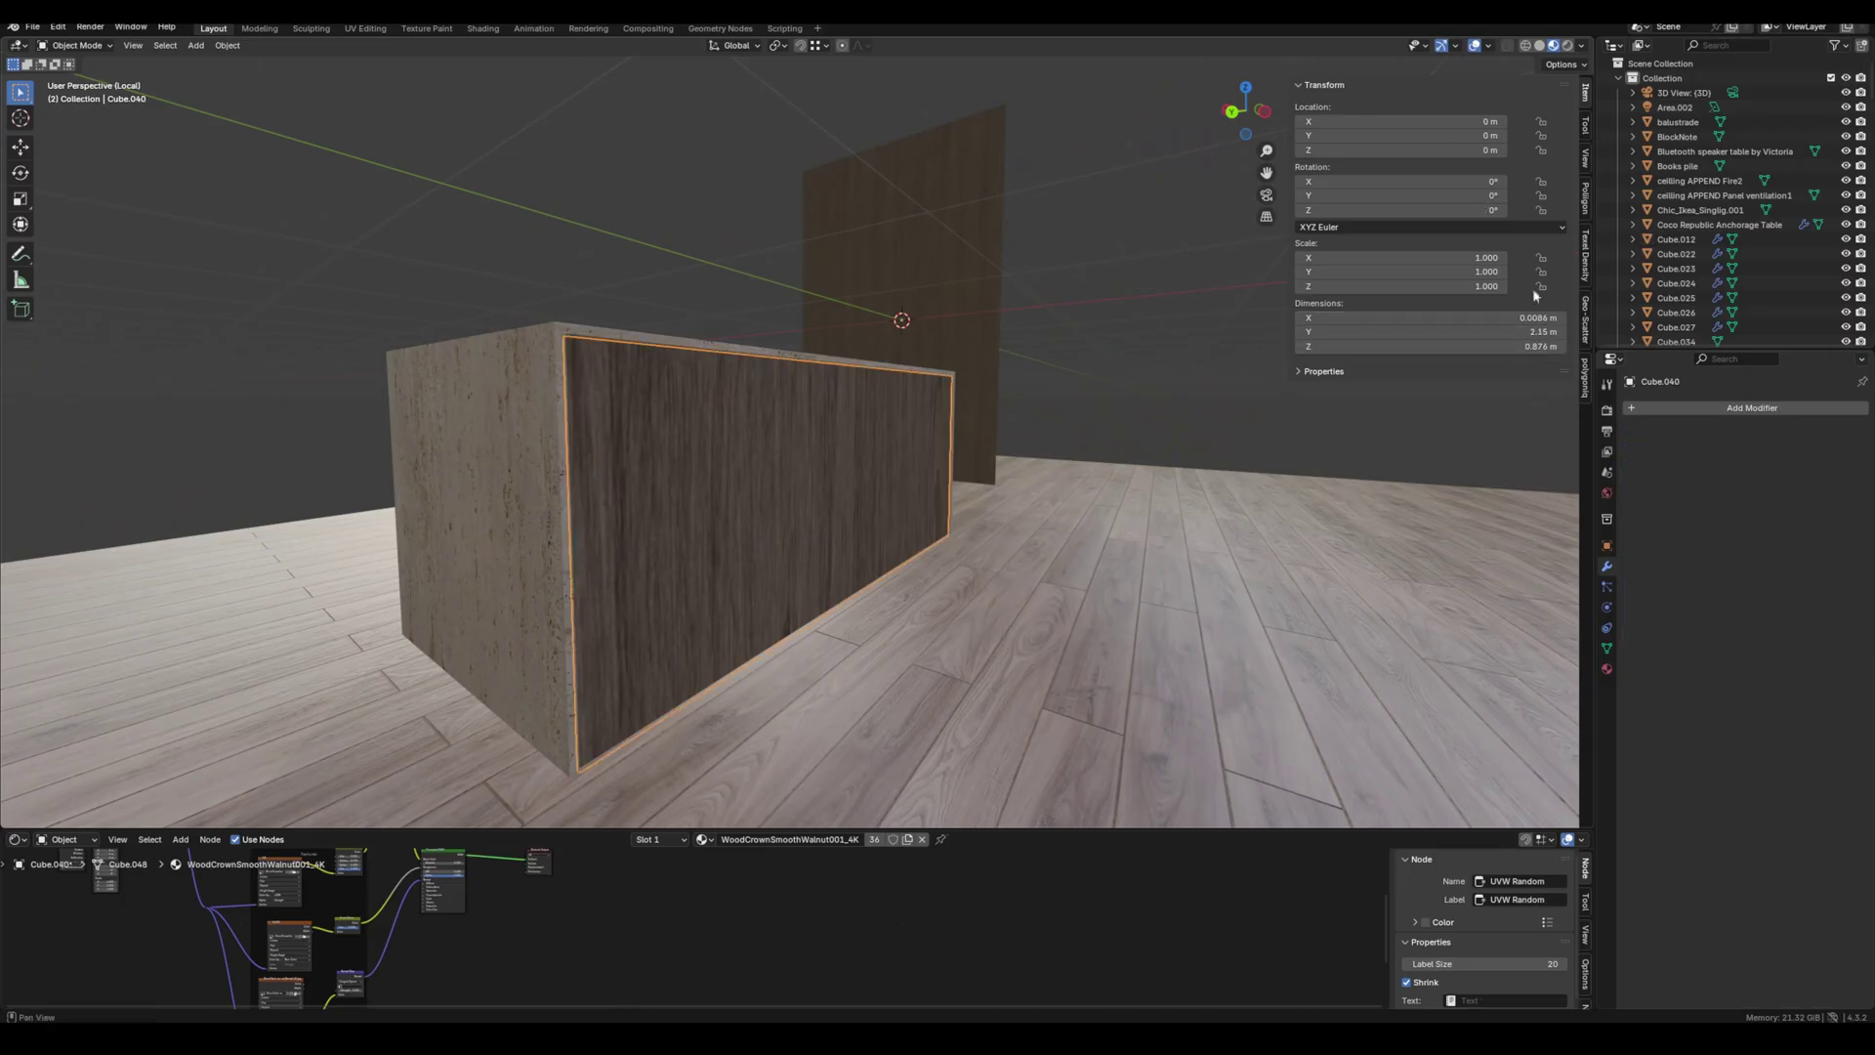
# - Set the texel density of the dark walnut cabinet front to 20.48 px/cm with Texel Density Checker
pyautogui.click(1585, 257)
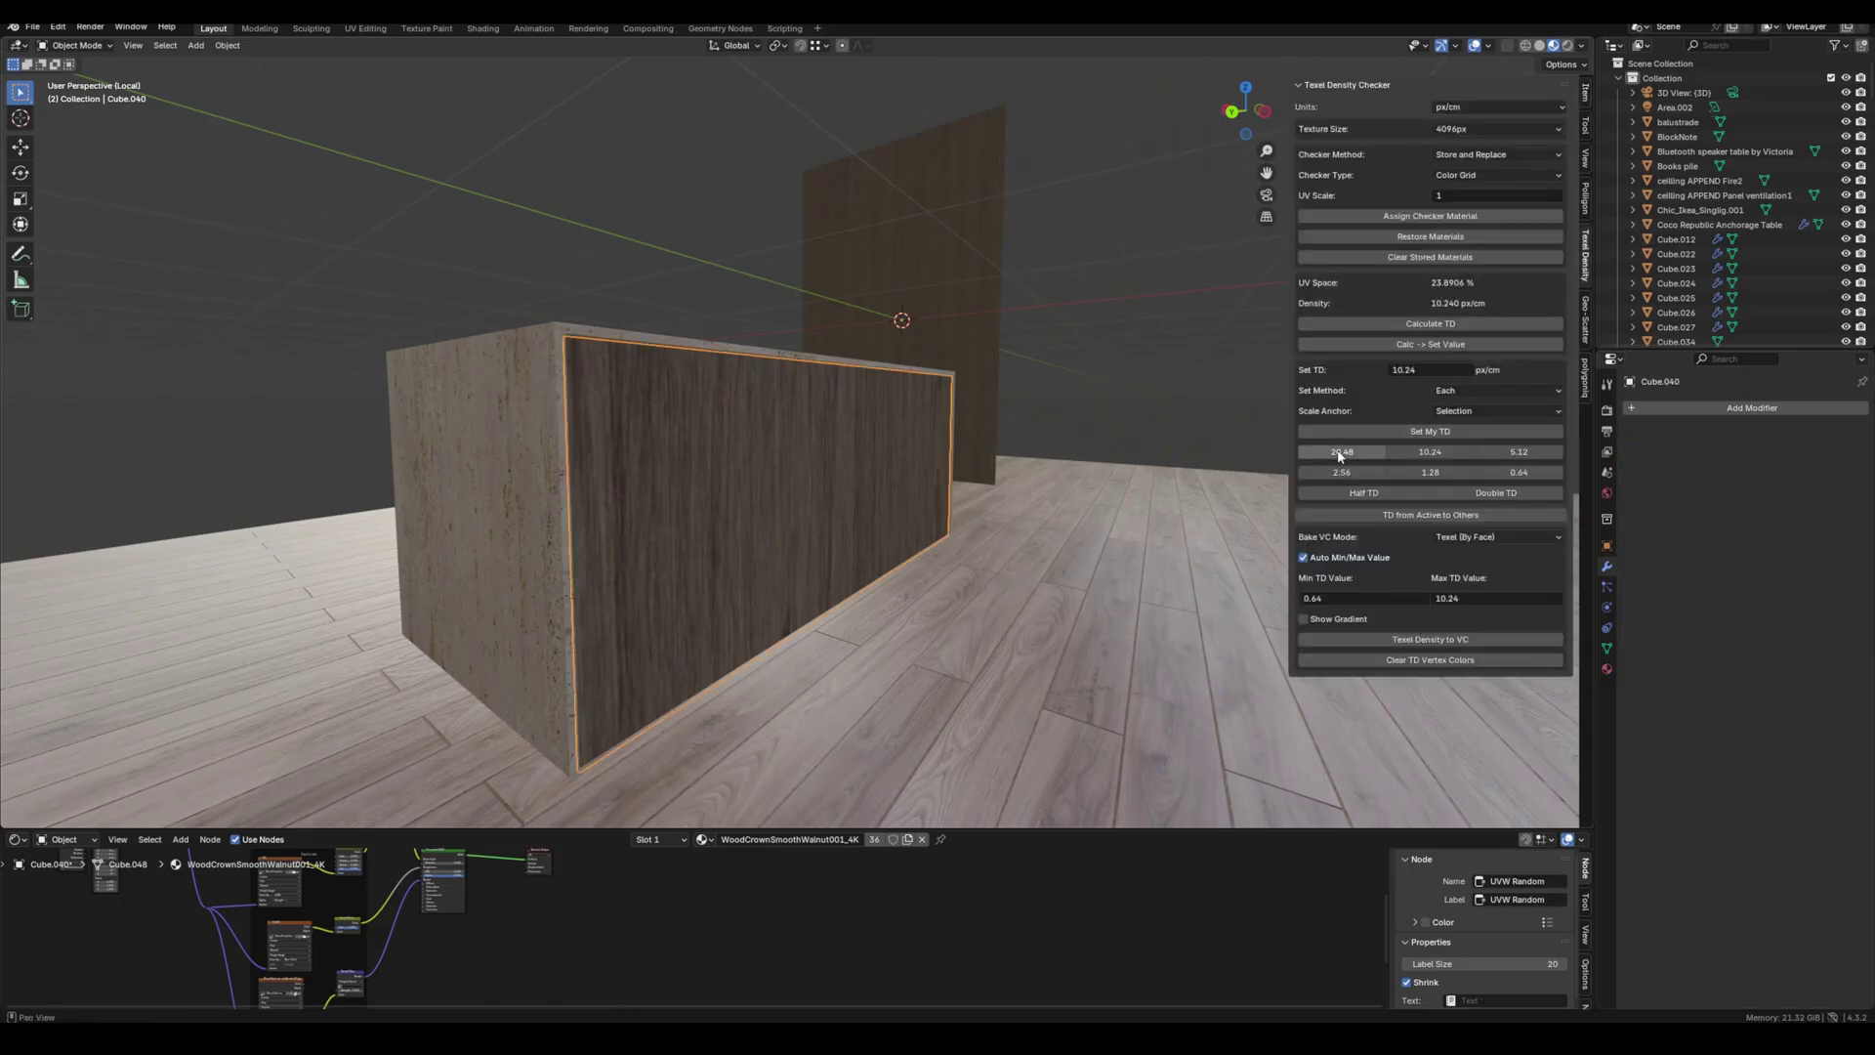
pyautogui.moveTo(1047, 437); pyautogui.dragTo(1005, 447, button='middle')
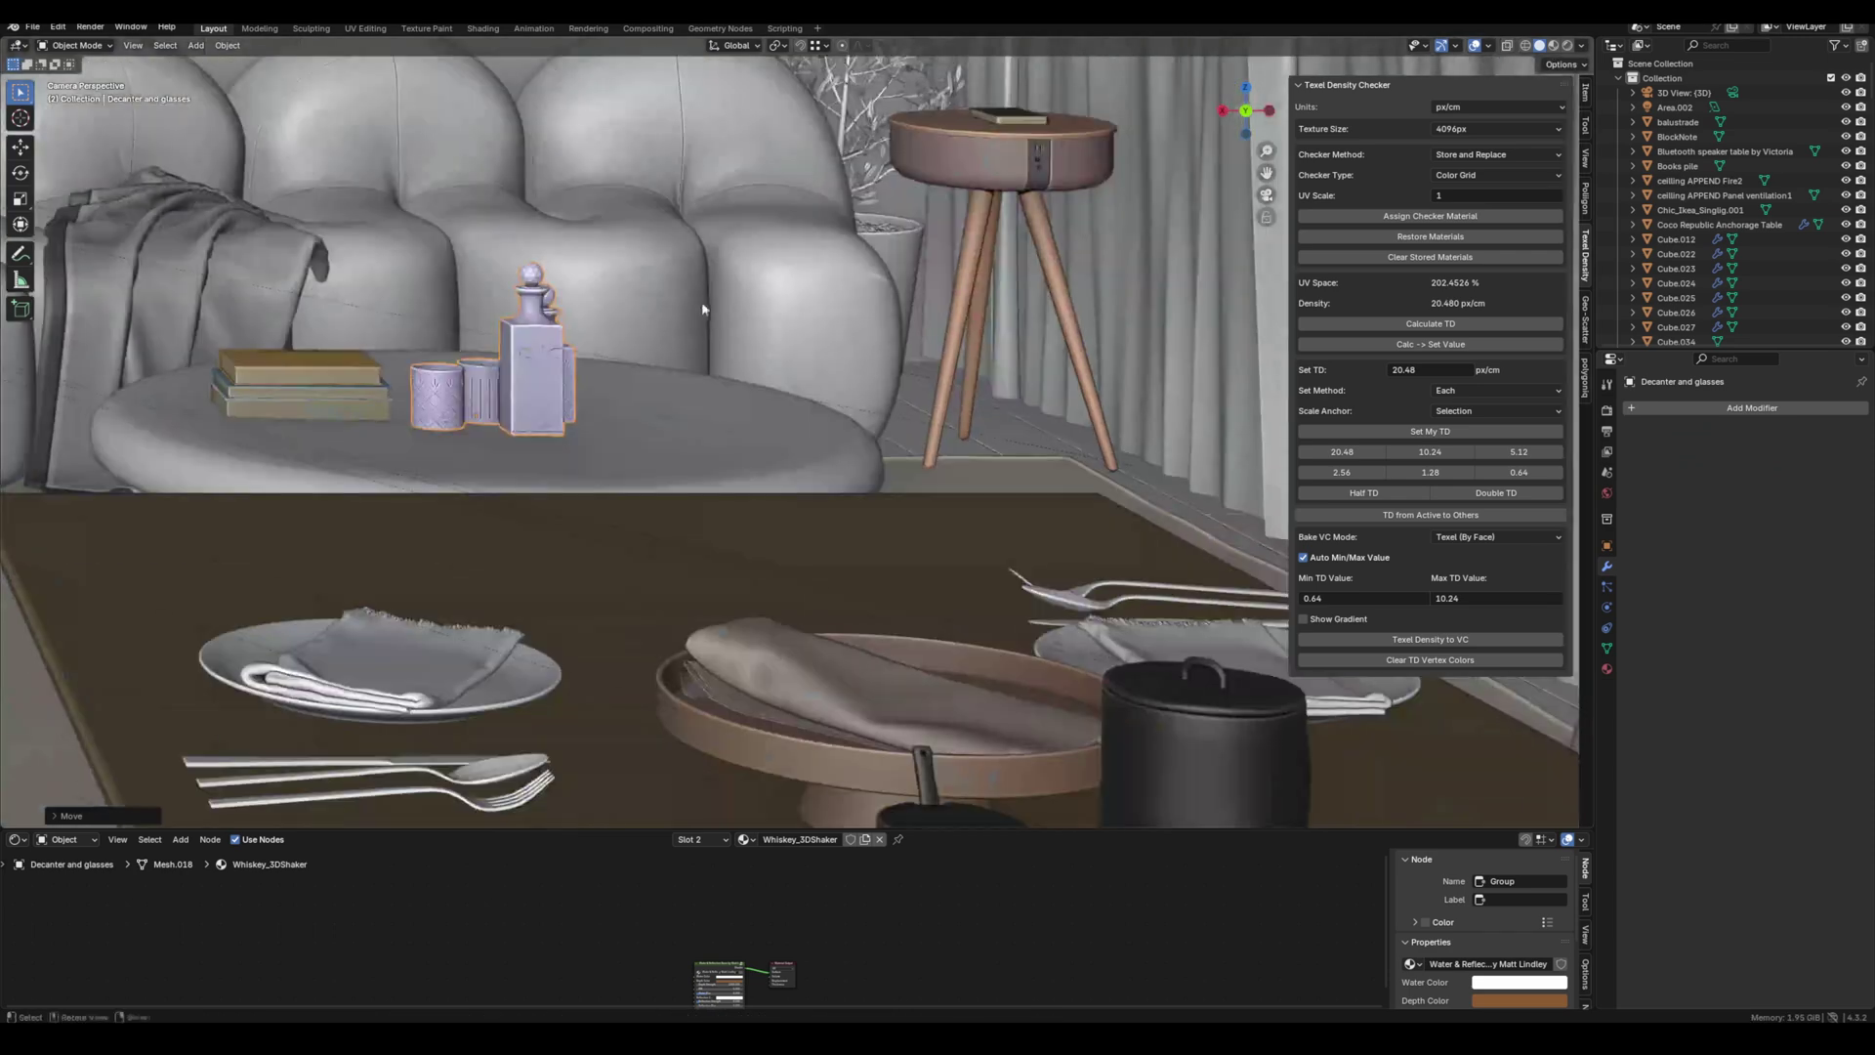
# - Place the white pitcher on the kitchen counter beside the knife block
pyautogui.press('z')
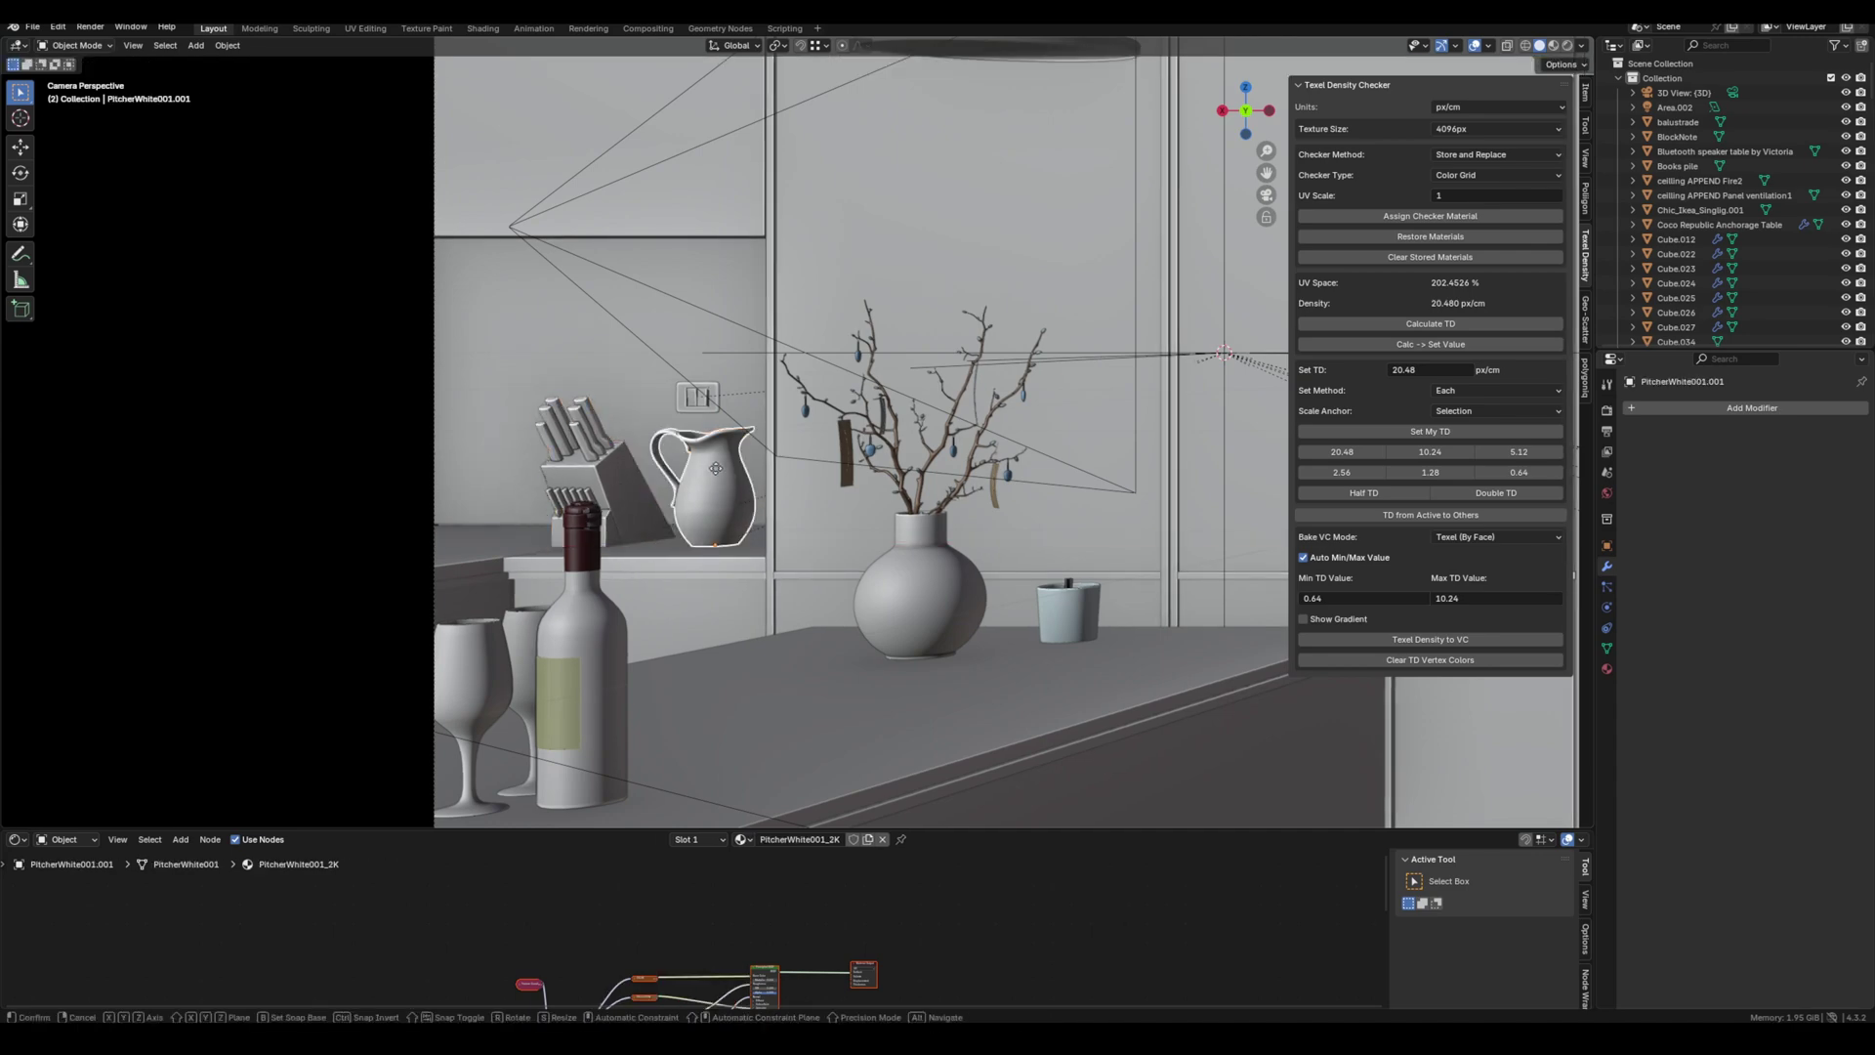
pyautogui.click(716, 468)
# - Replace the shader editor with the Asset Browser and browse the Other decoration catalog
pyautogui.scroll(-10, 742, 498)
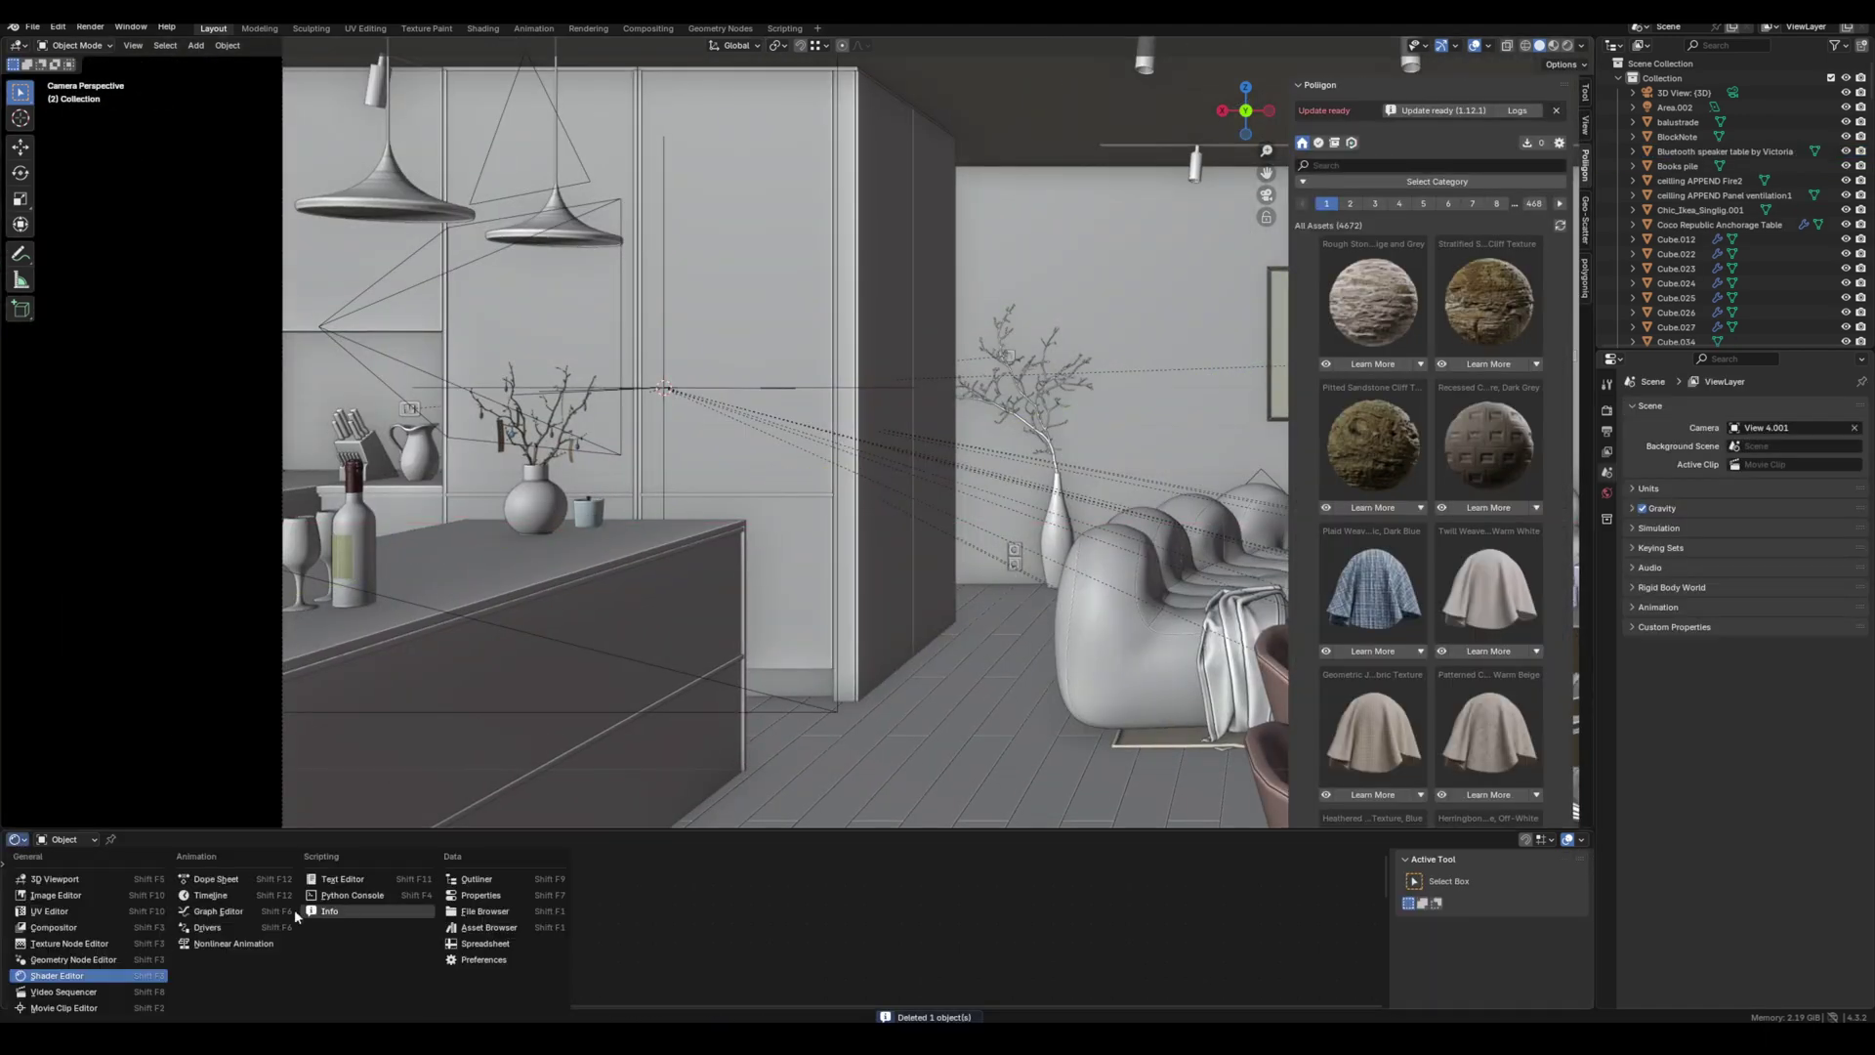
pyautogui.click(489, 927)
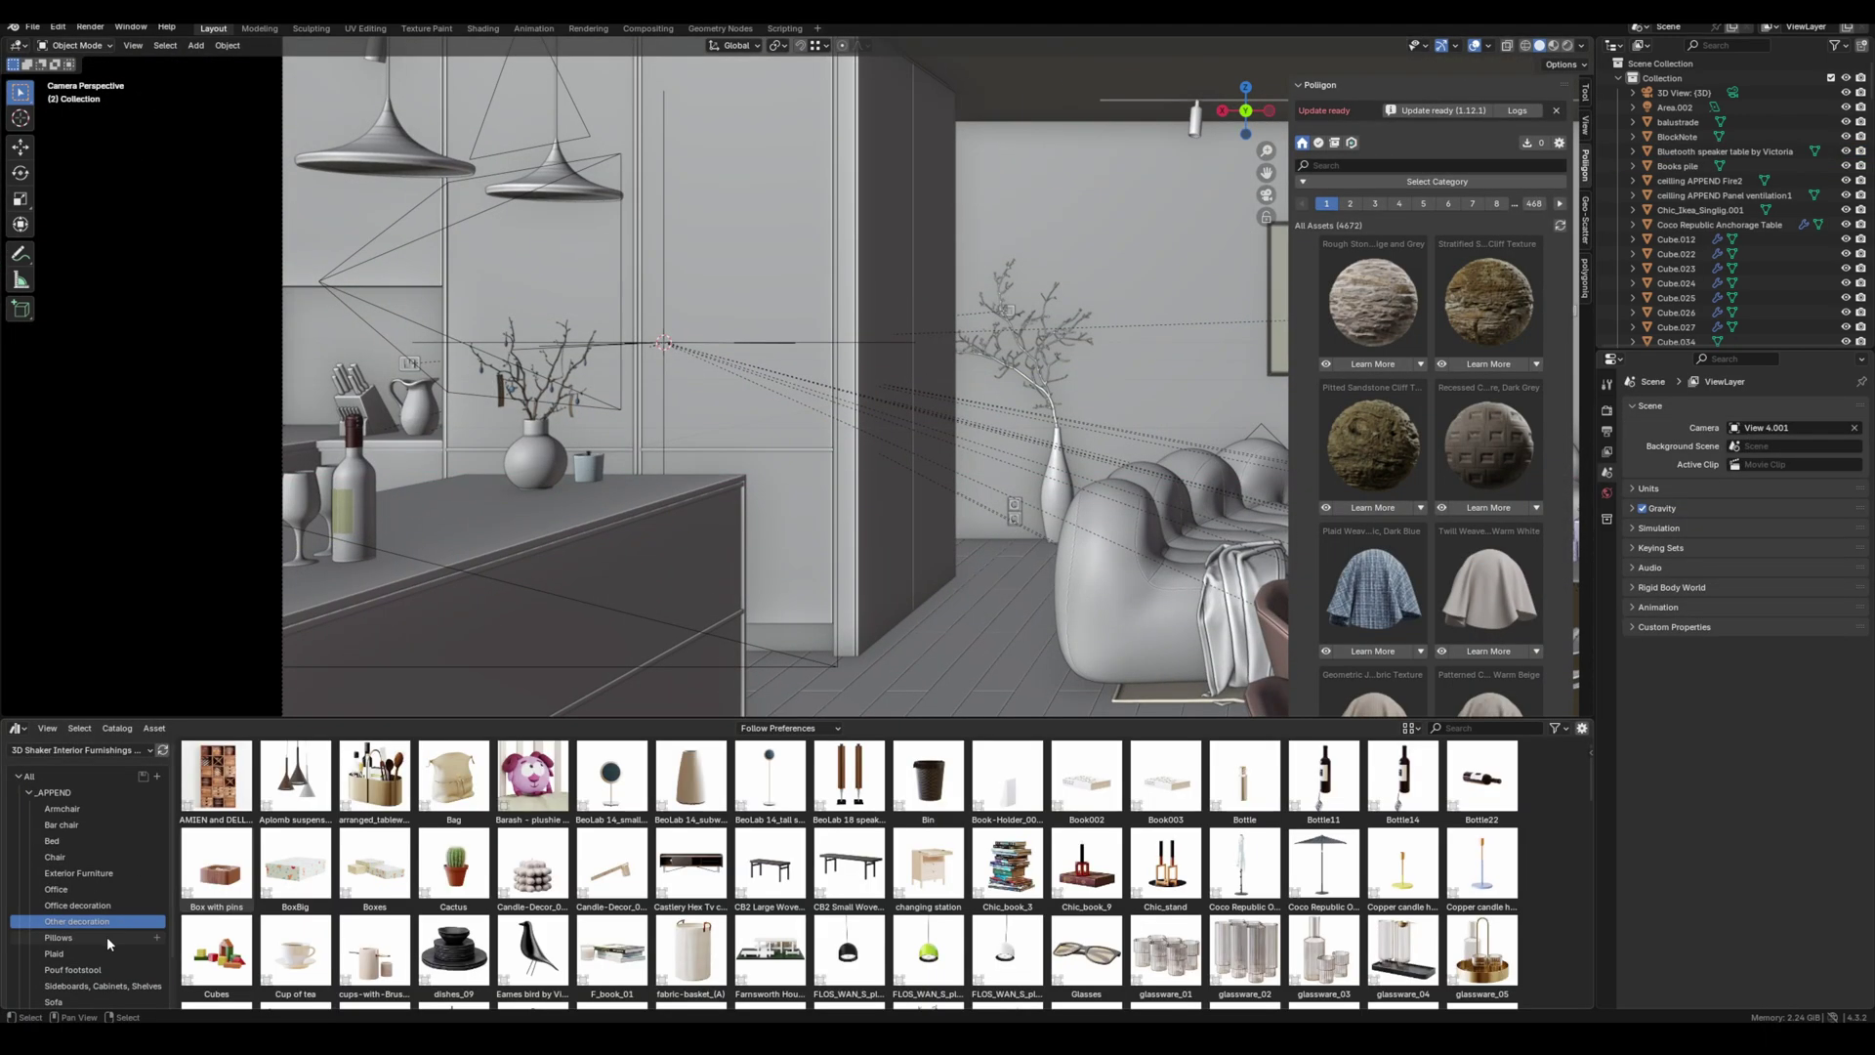
pyautogui.scroll(-10, 710, 859)
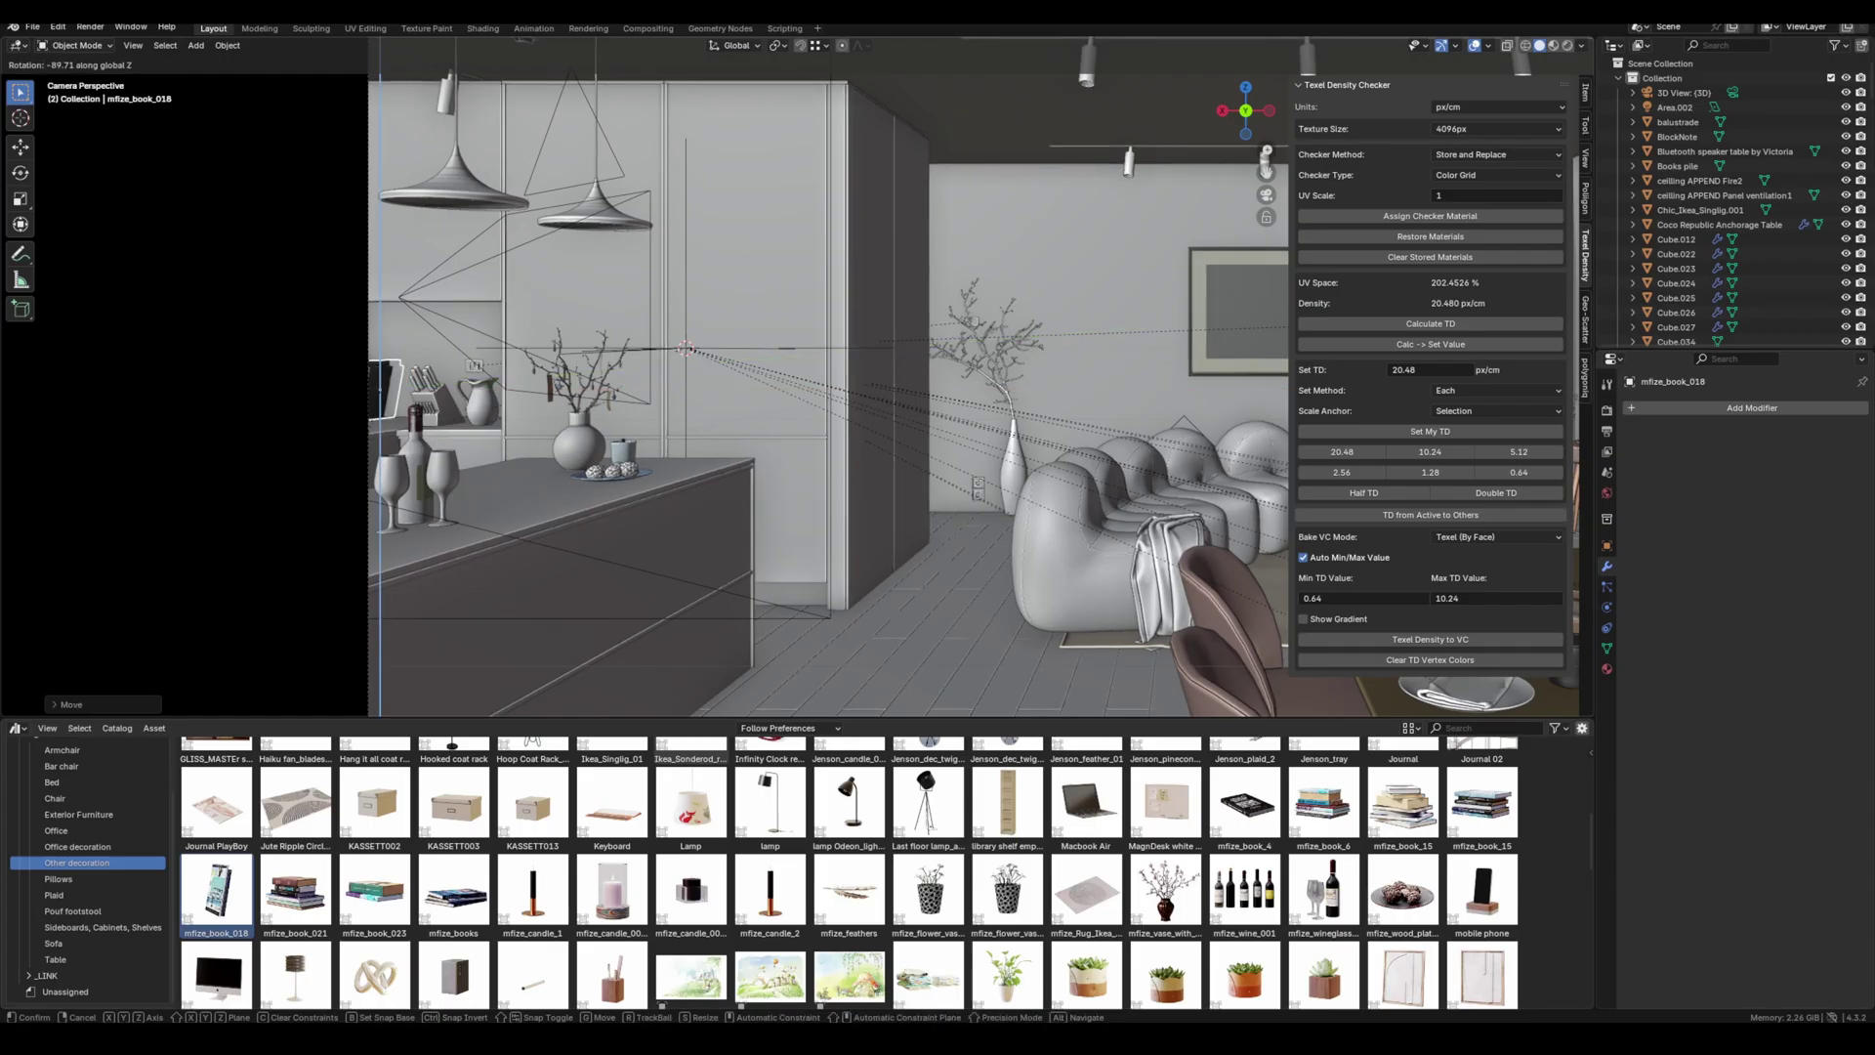
# - Position the upright mfize_book_018 asset beside the pitcher on the kitchen counter, adjusting it along the X axis
pyautogui.scroll(5, 346, 523)
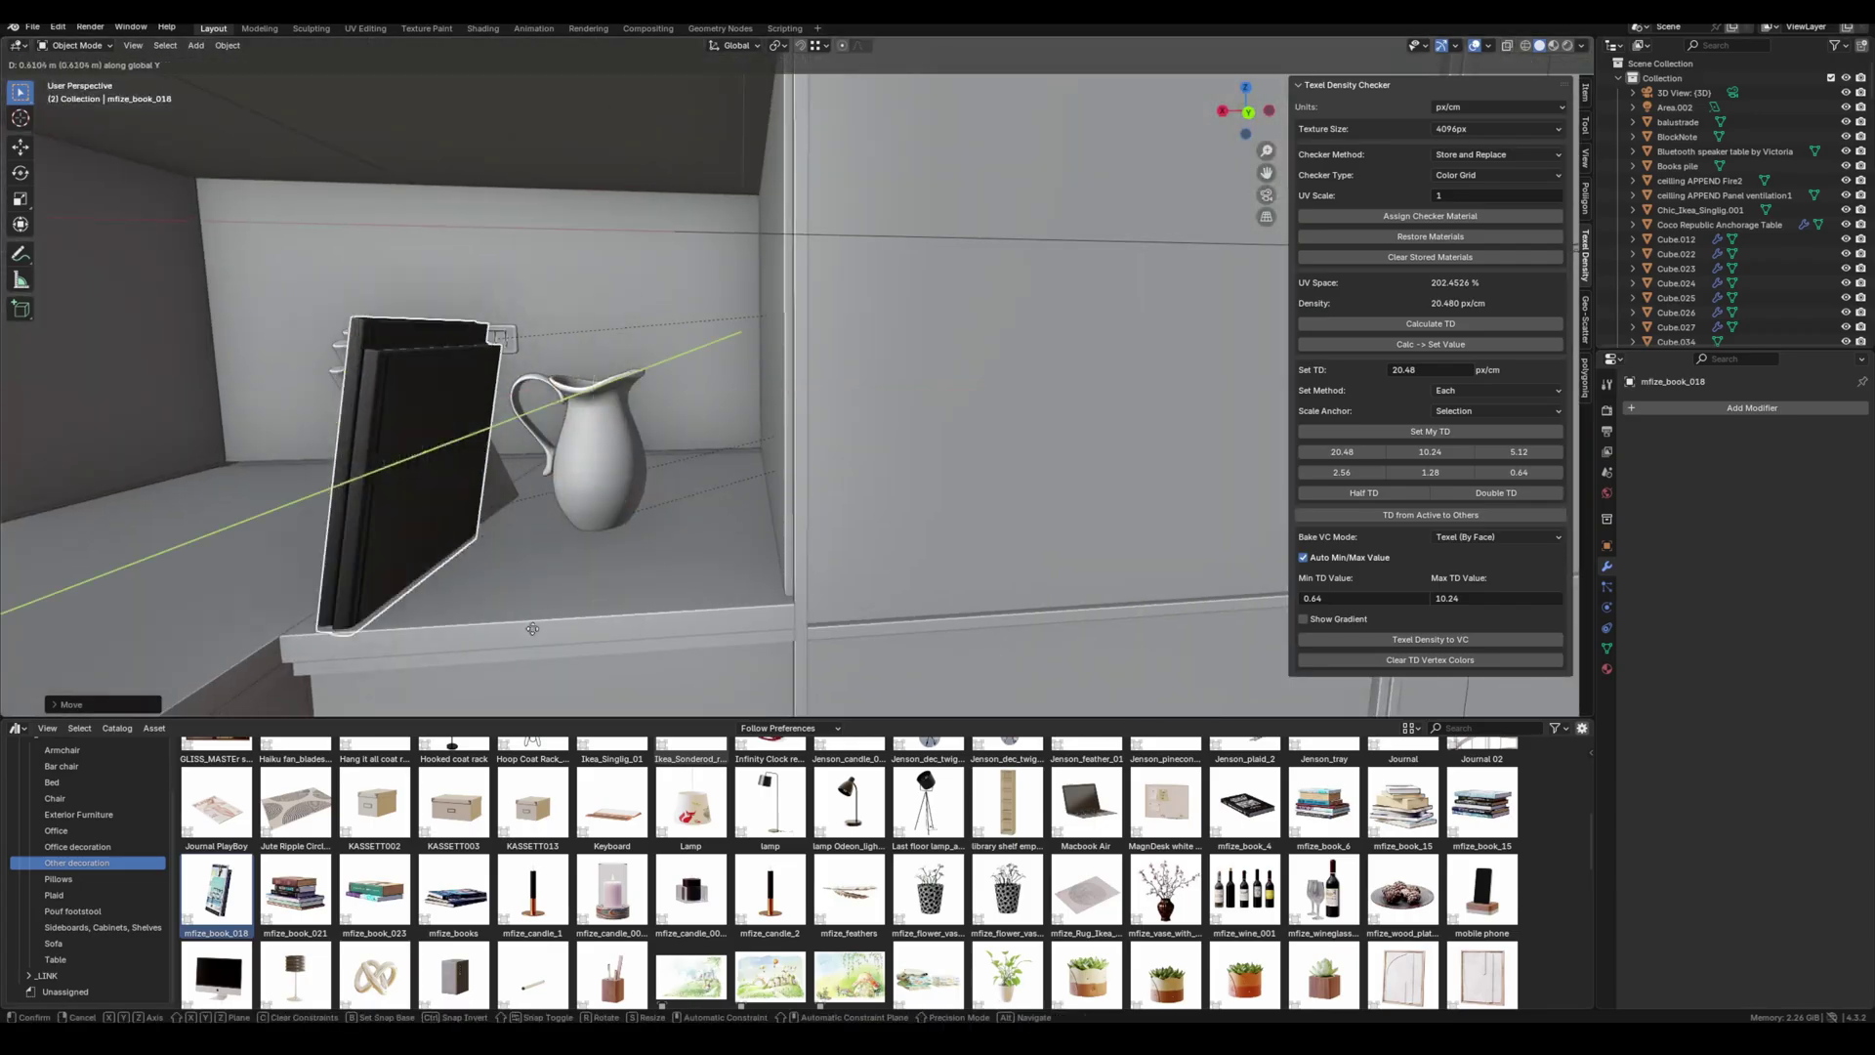
pyautogui.press('x')
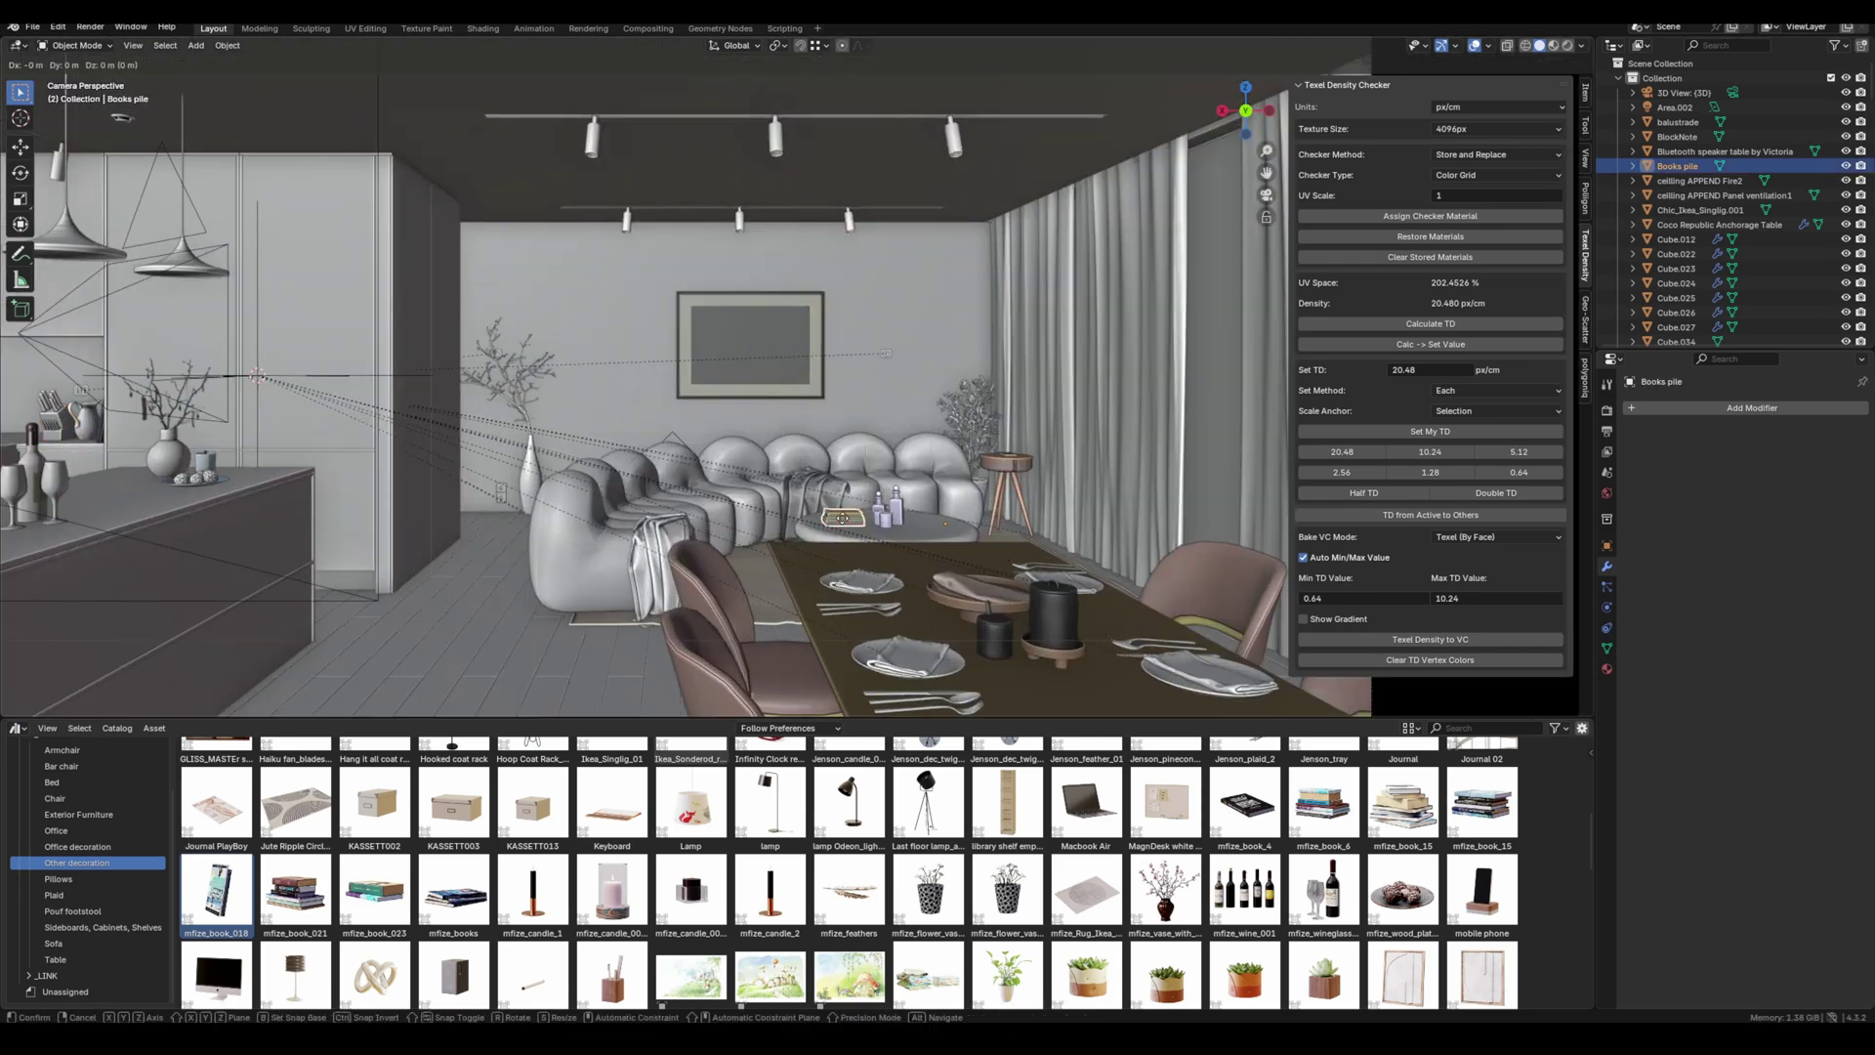
# - Browse the Other decoration assets for more props and save the scene file
pyautogui.scroll(5, 604, 851)
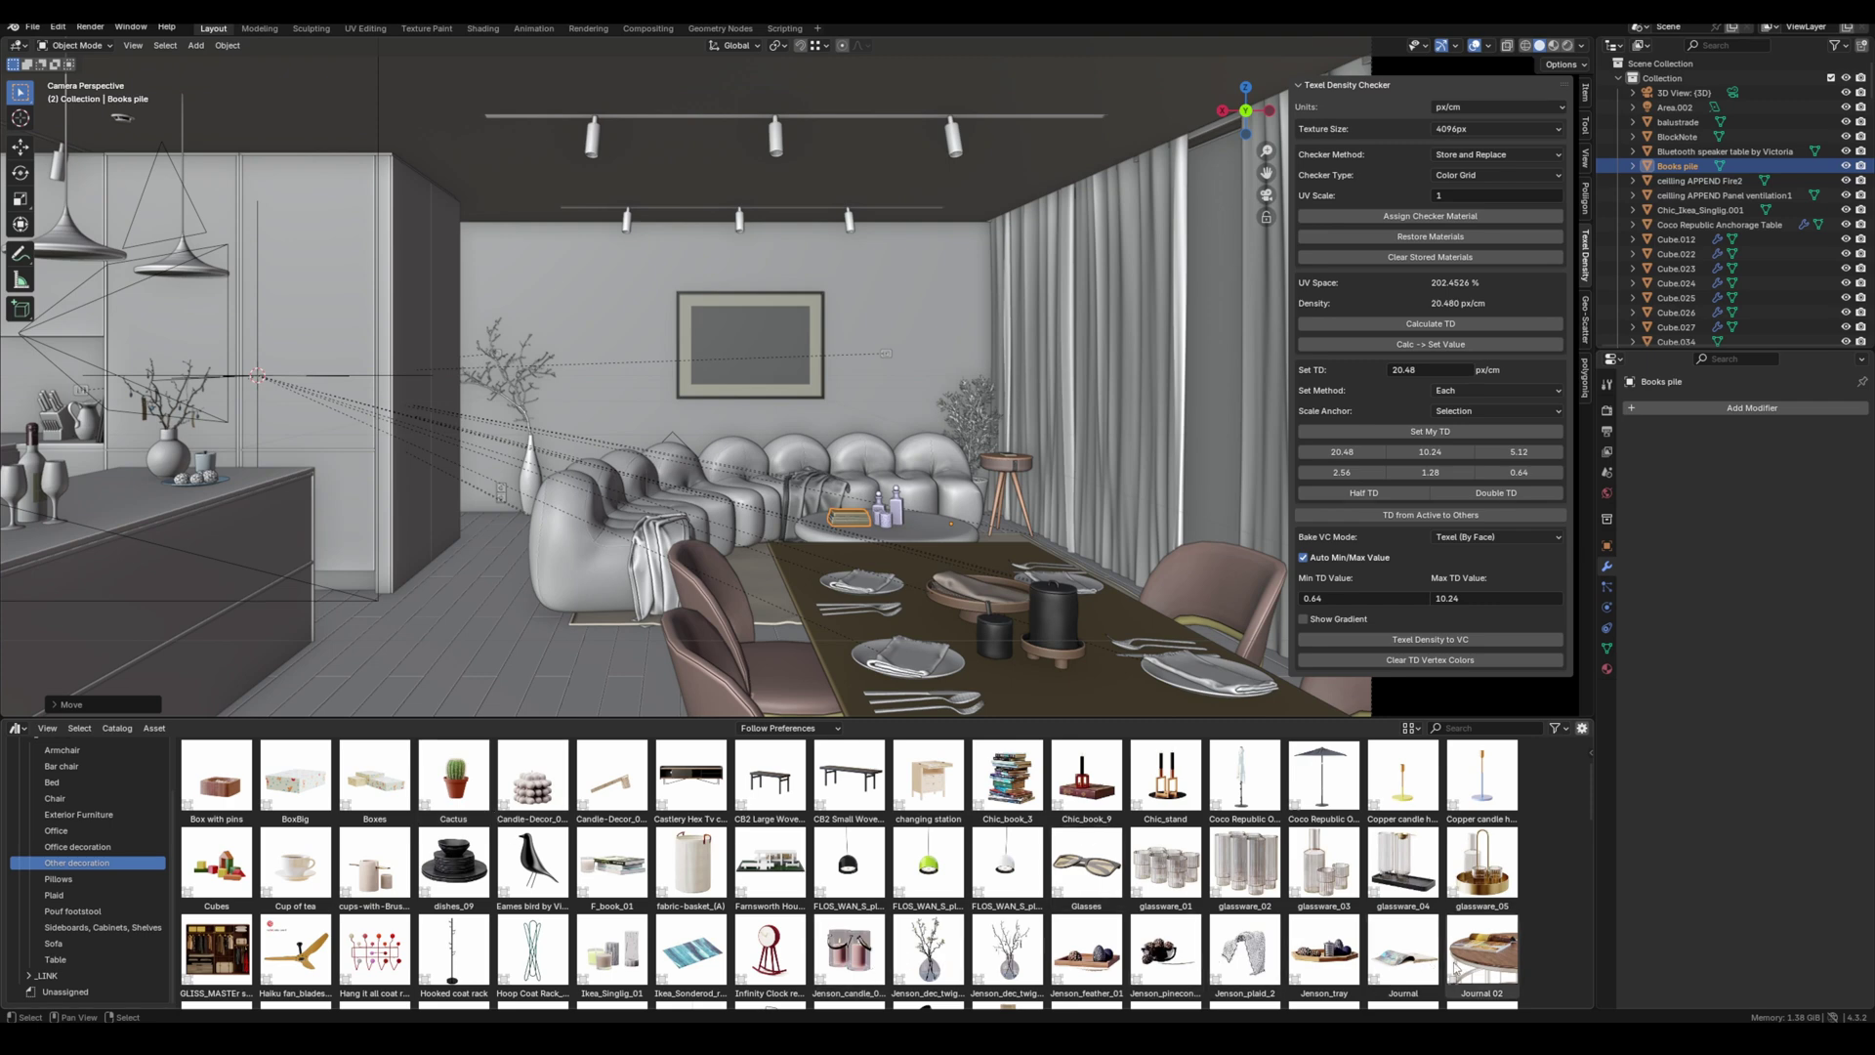
pyautogui.scroll(-3, 1400, 918)
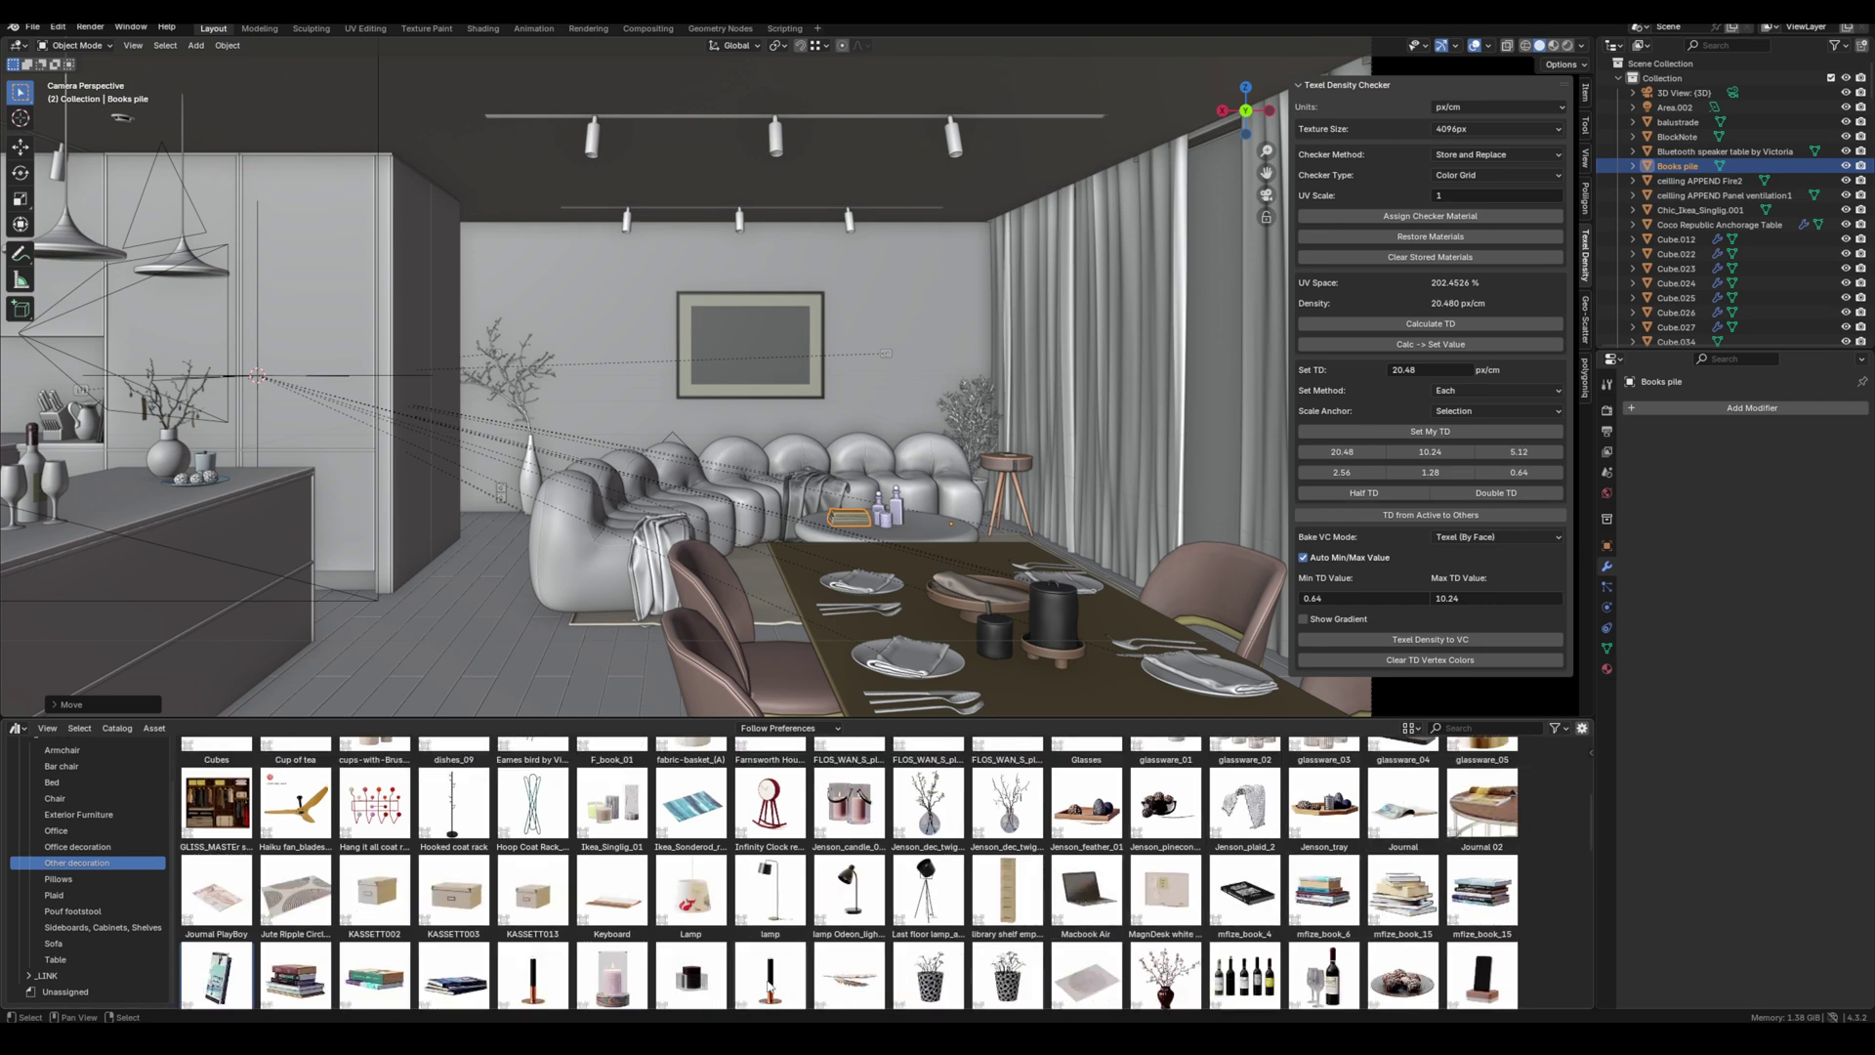
pyautogui.scroll(-1, 770, 989)
pyautogui.hotkey('ctrl', 's')
pyautogui.scroll(4, 918, 534)
pyautogui.scroll(-7, 937, 586)
# - Adjust the gold cutlery and napkin plate at the near corner of the dining table and render the scene
pyautogui.click(955, 617)
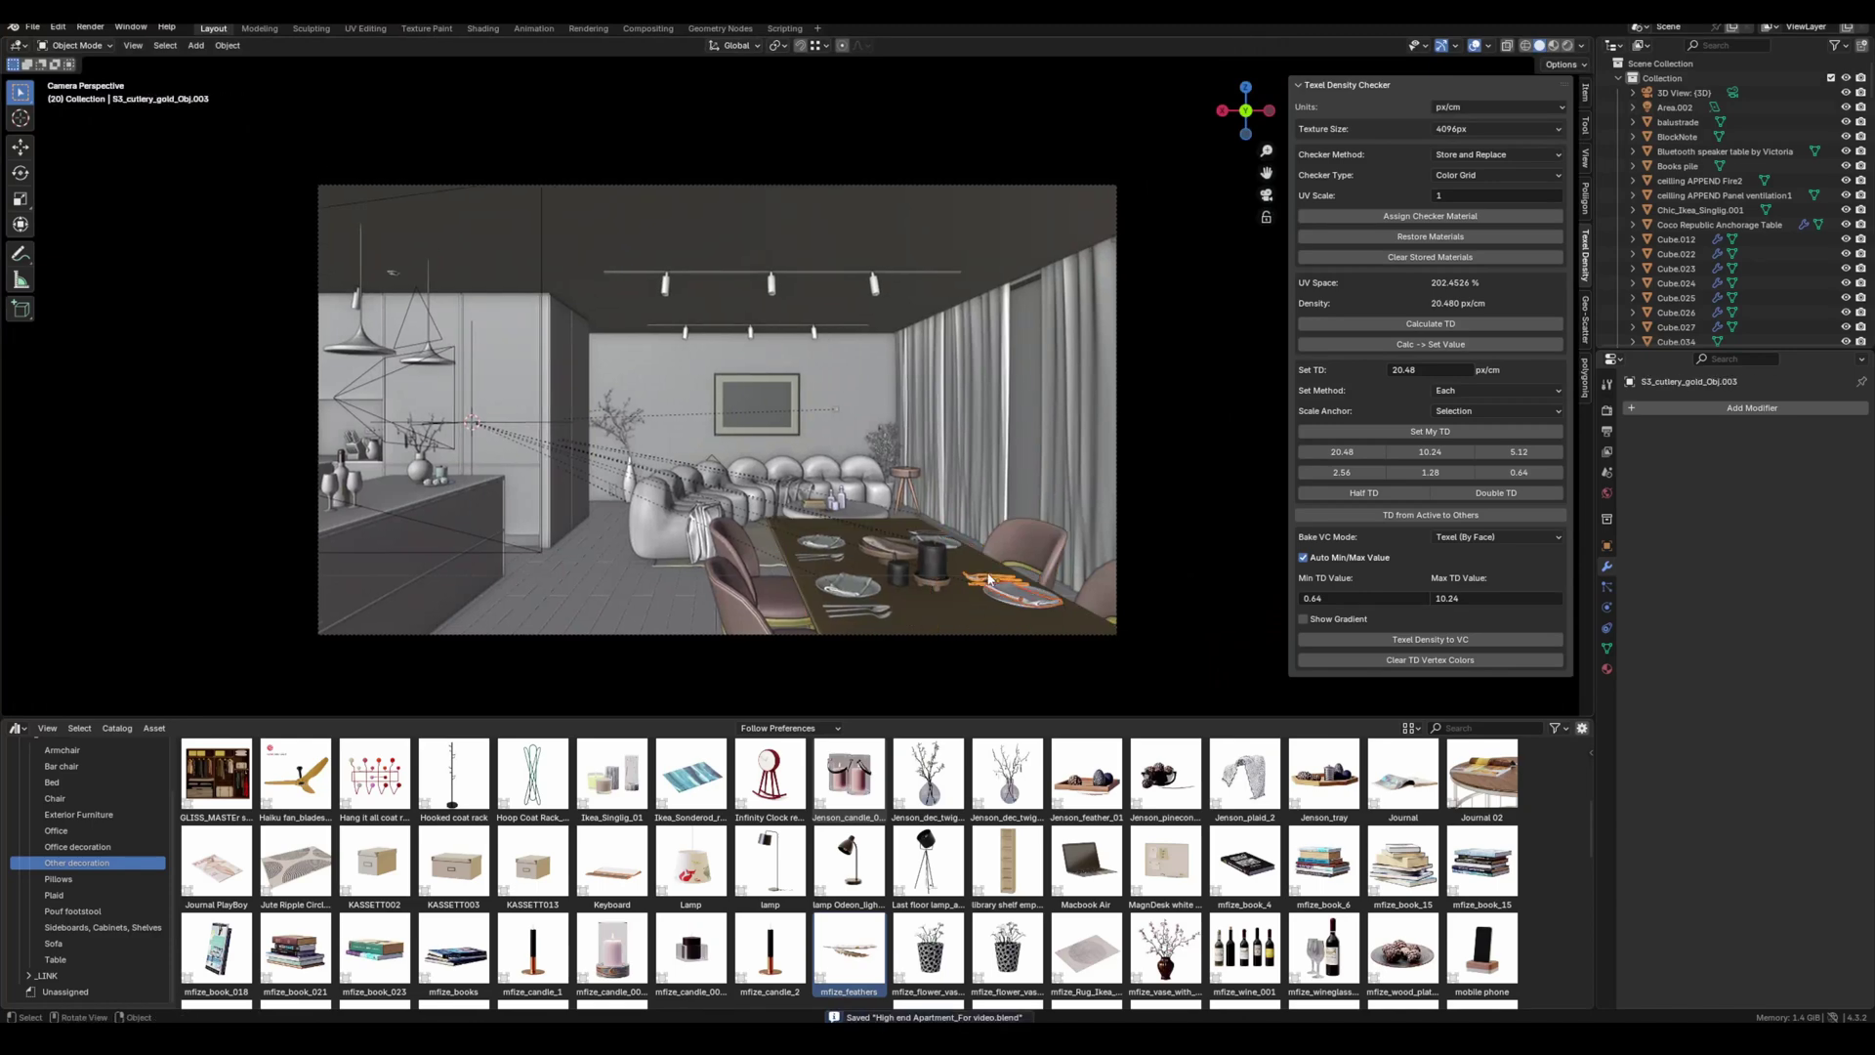
pyautogui.click(988, 578)
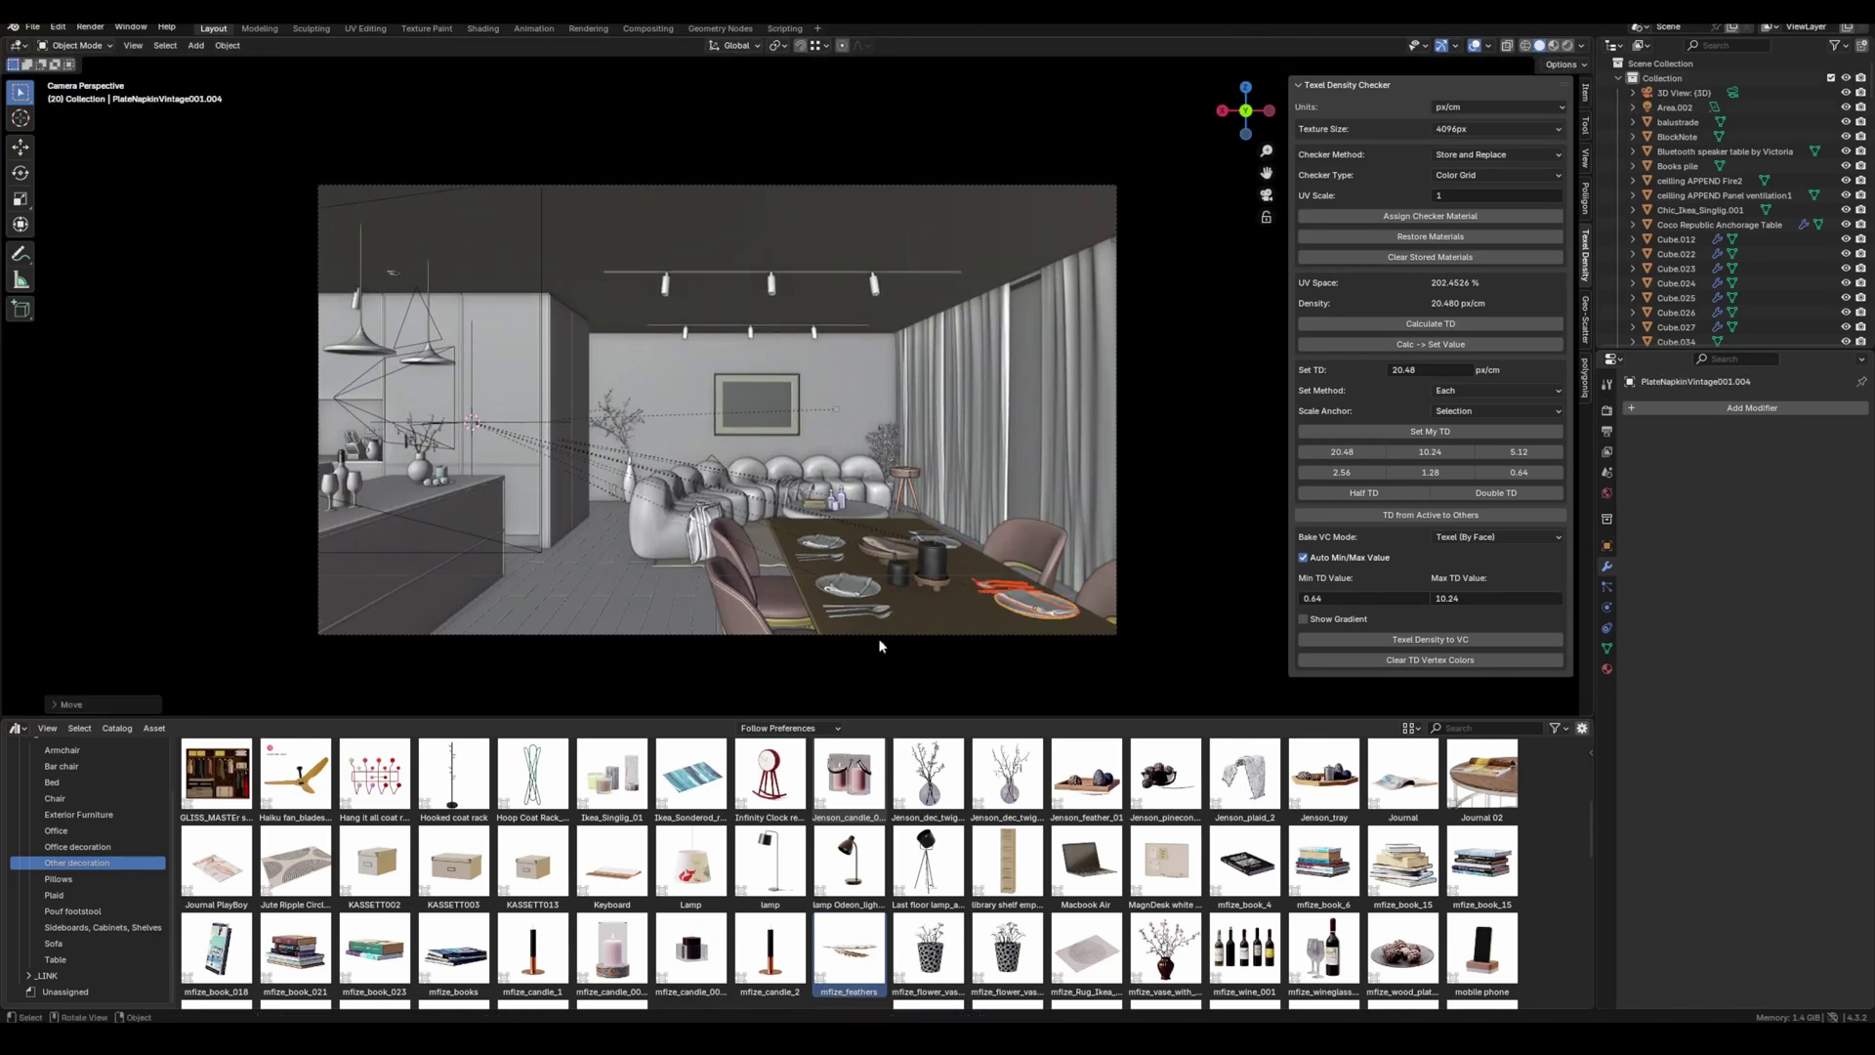
pyautogui.press('F12')
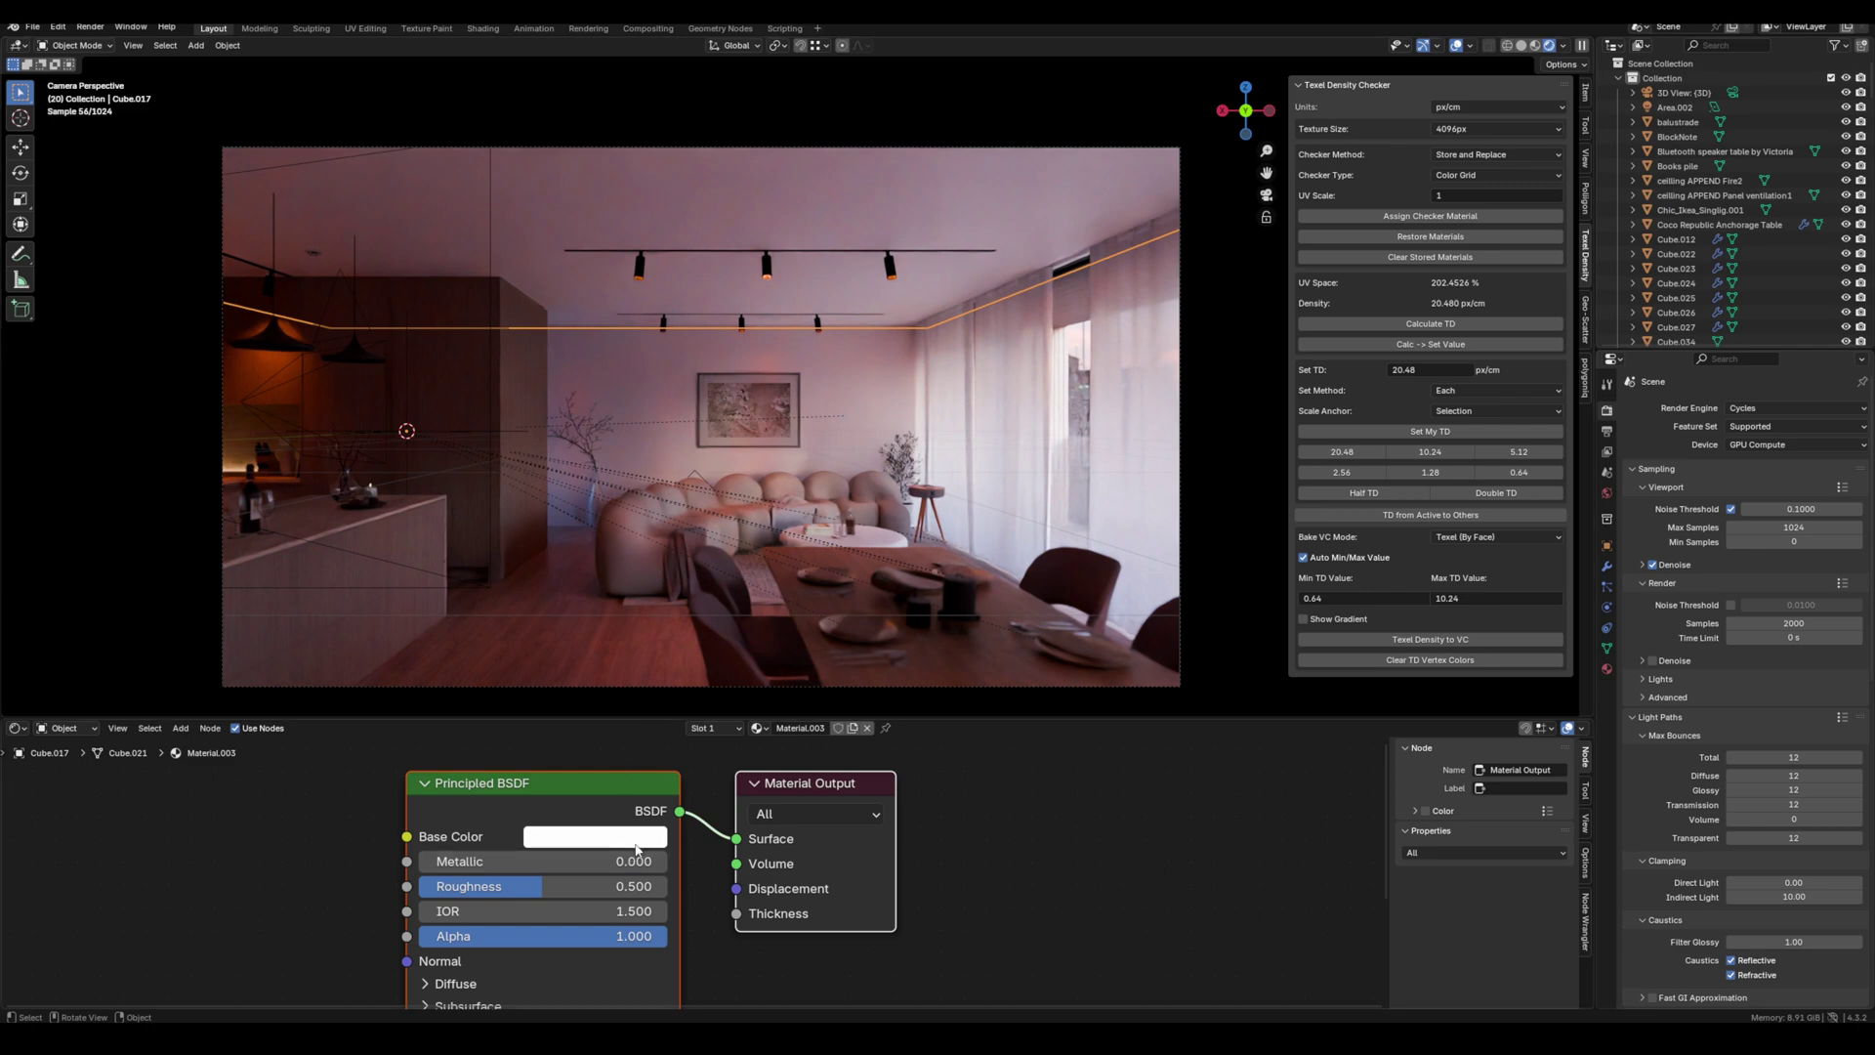
# - Darken the base color of Material.003 on Cube.017 to a value of 0.877 (#F1F1F1)
pyautogui.click(637, 846)
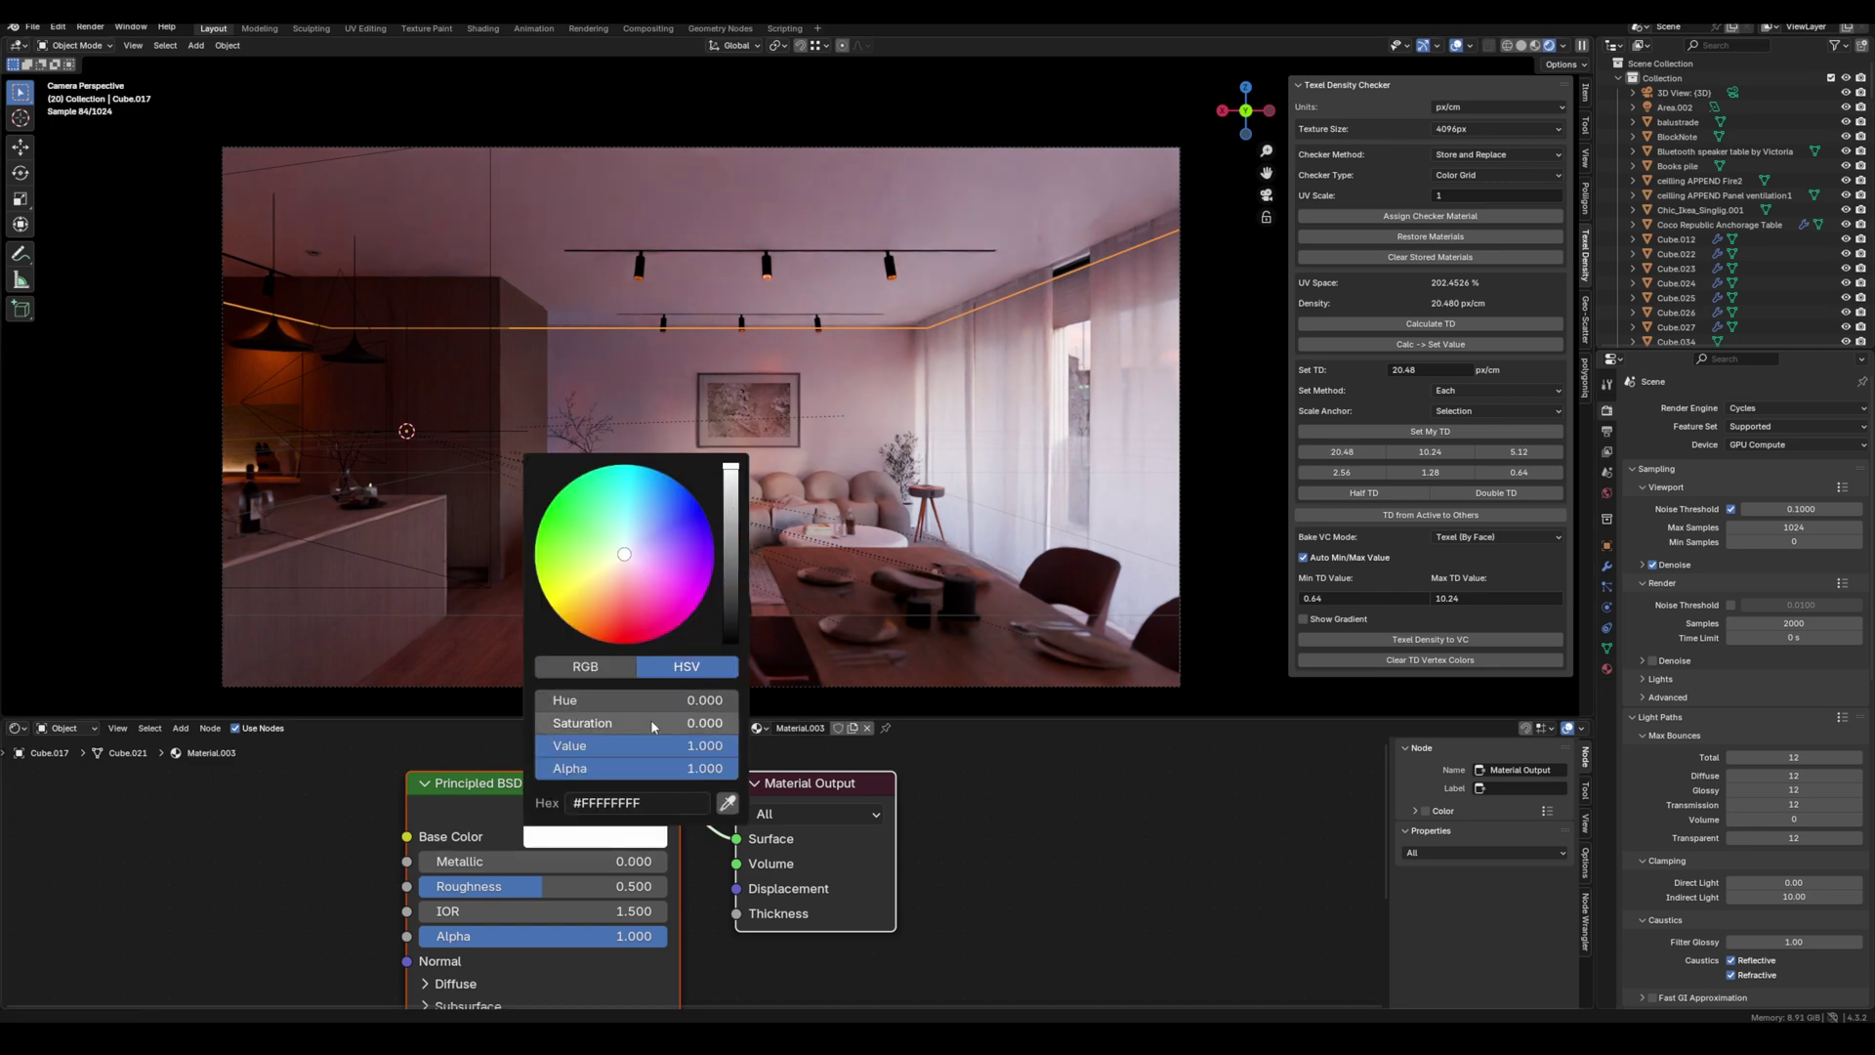
pyautogui.moveTo(730, 470); pyautogui.dragTo(730, 478)
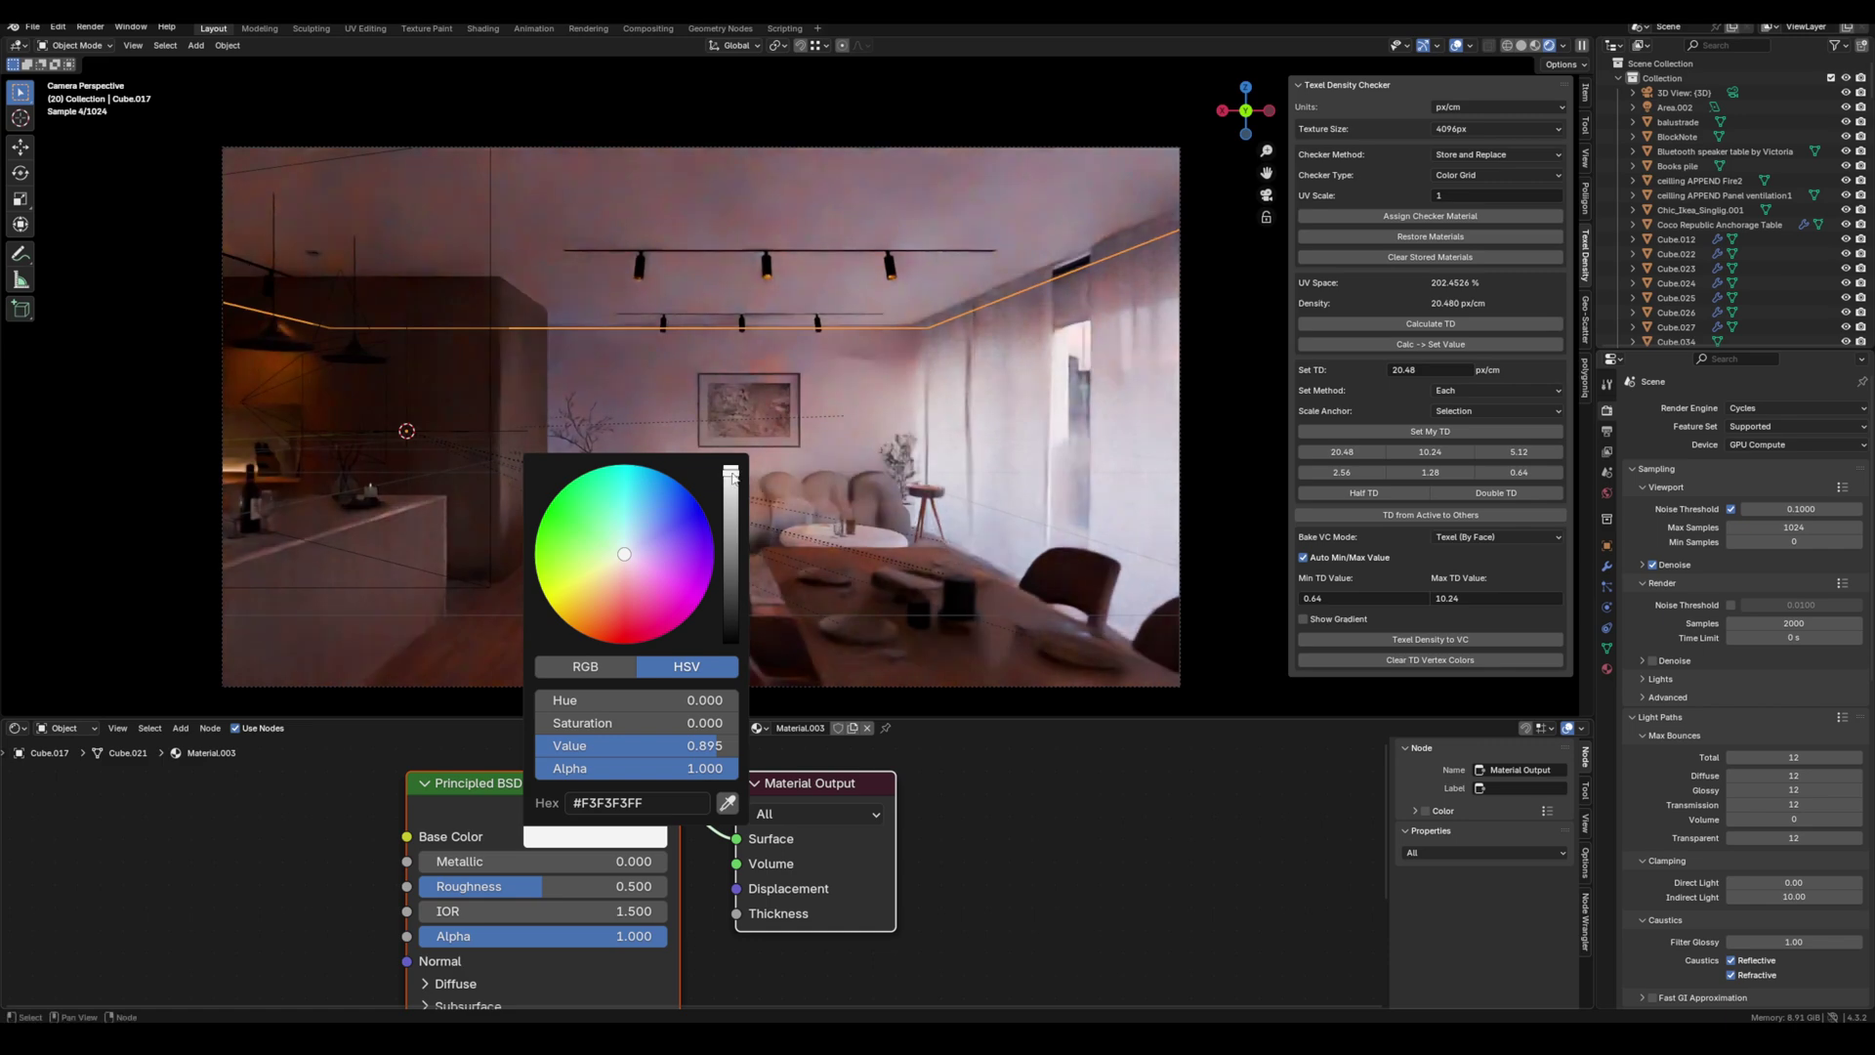
pyautogui.moveTo(734, 476); pyautogui.dragTo(734, 479)
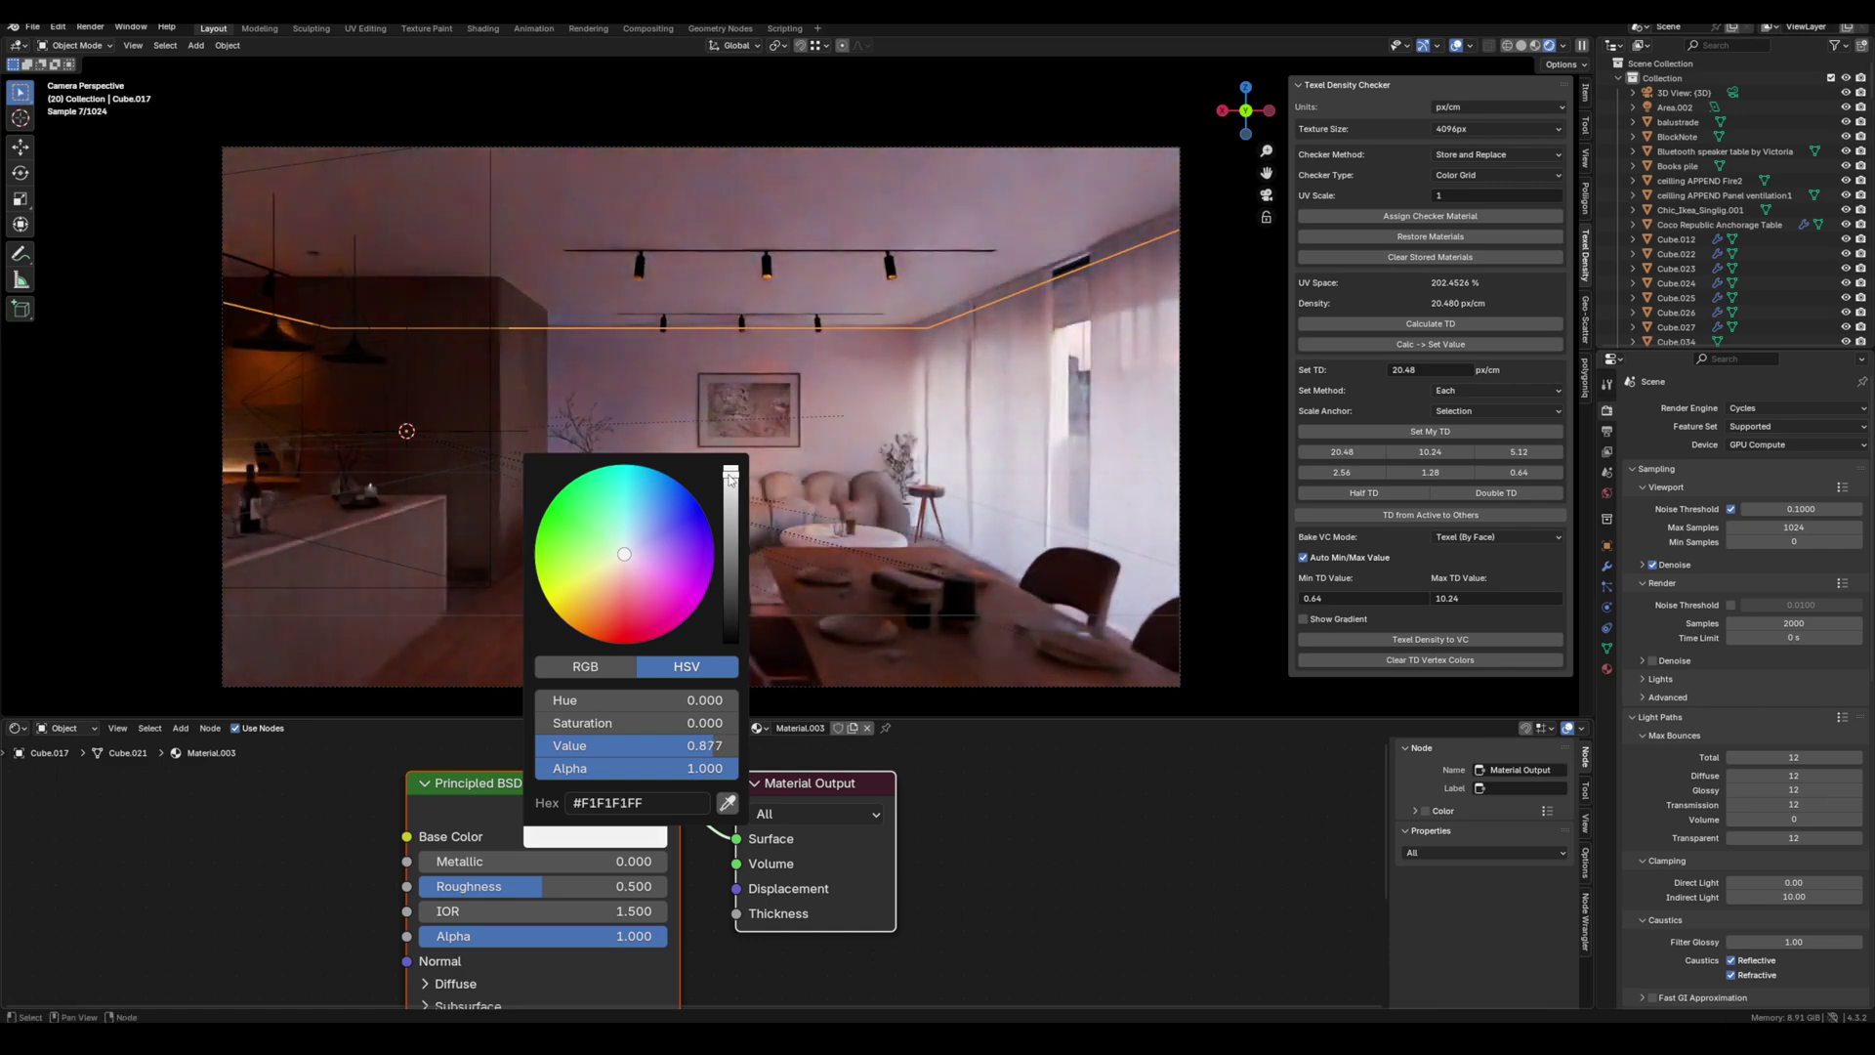
# - Lighten the near-black base color of the Black Light material on the middle track spotlight
pyautogui.click(768, 269)
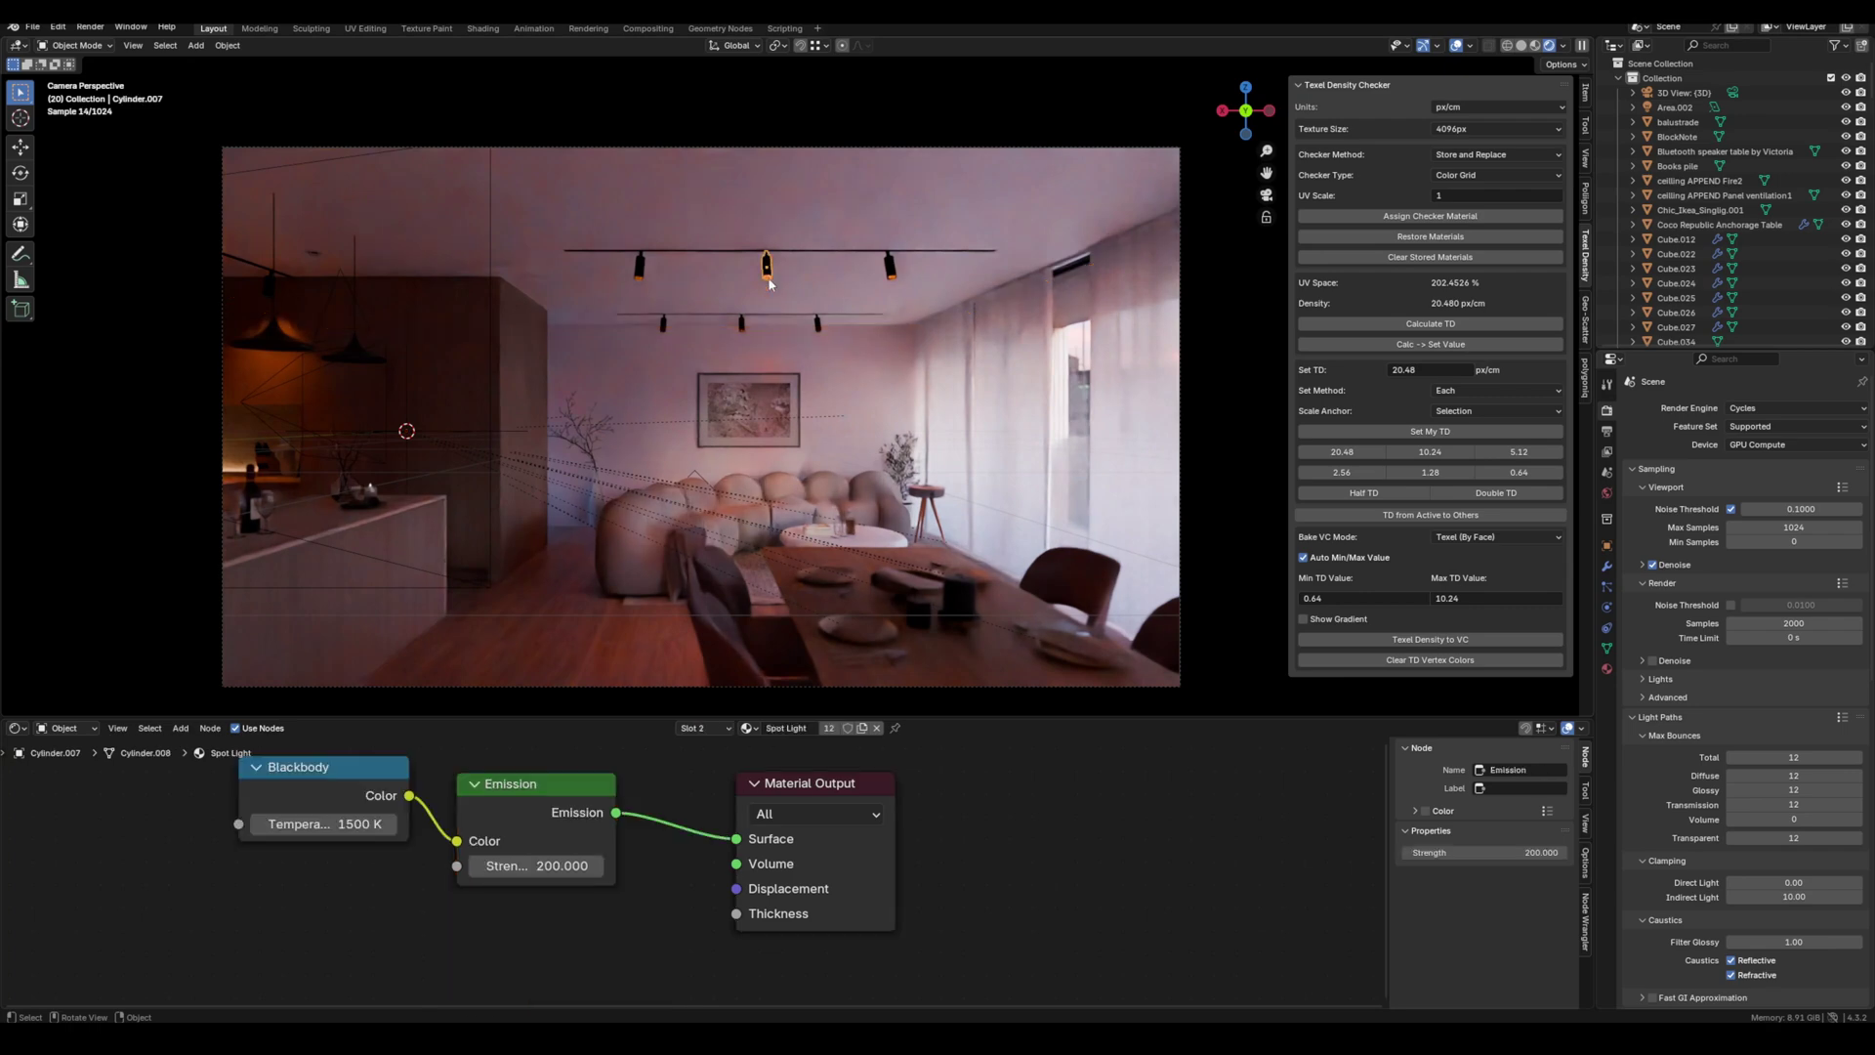
pyautogui.click(1606, 669)
pyautogui.click(1668, 412)
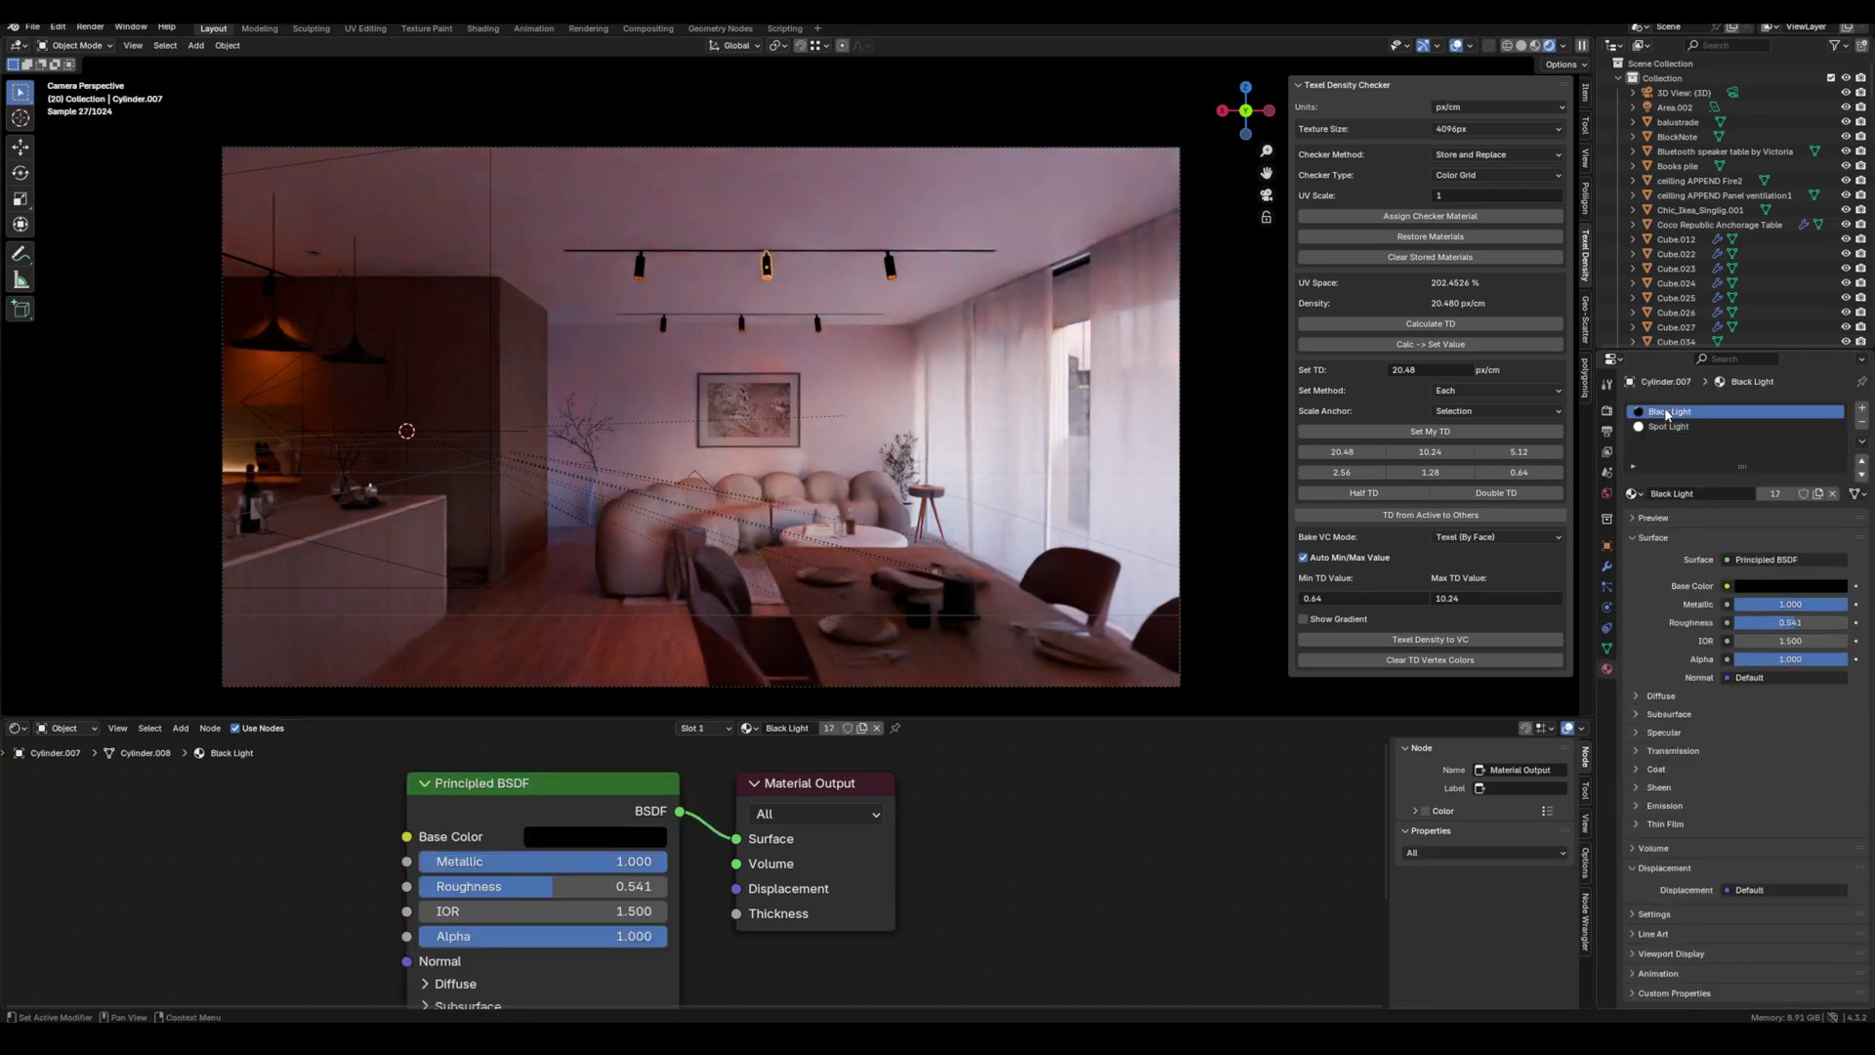
pyautogui.click(593, 833)
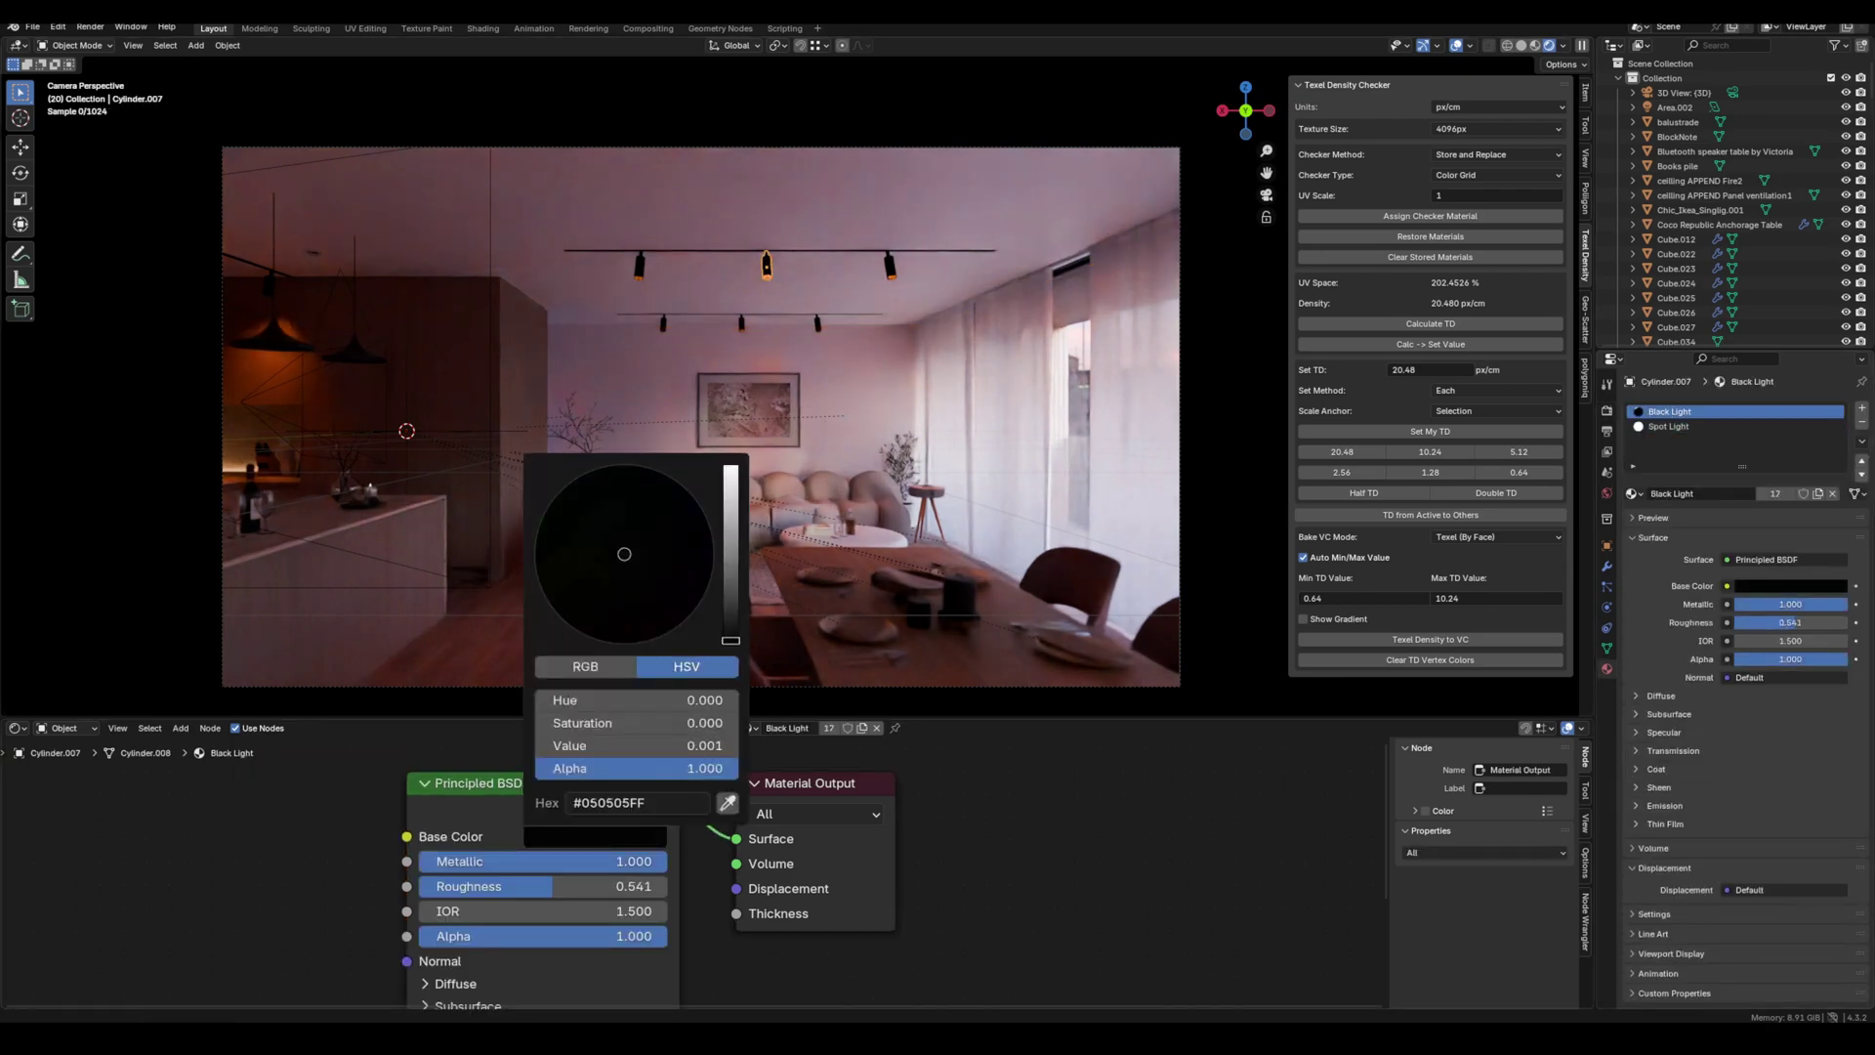
pyautogui.moveTo(730, 640); pyautogui.dragTo(731, 610)
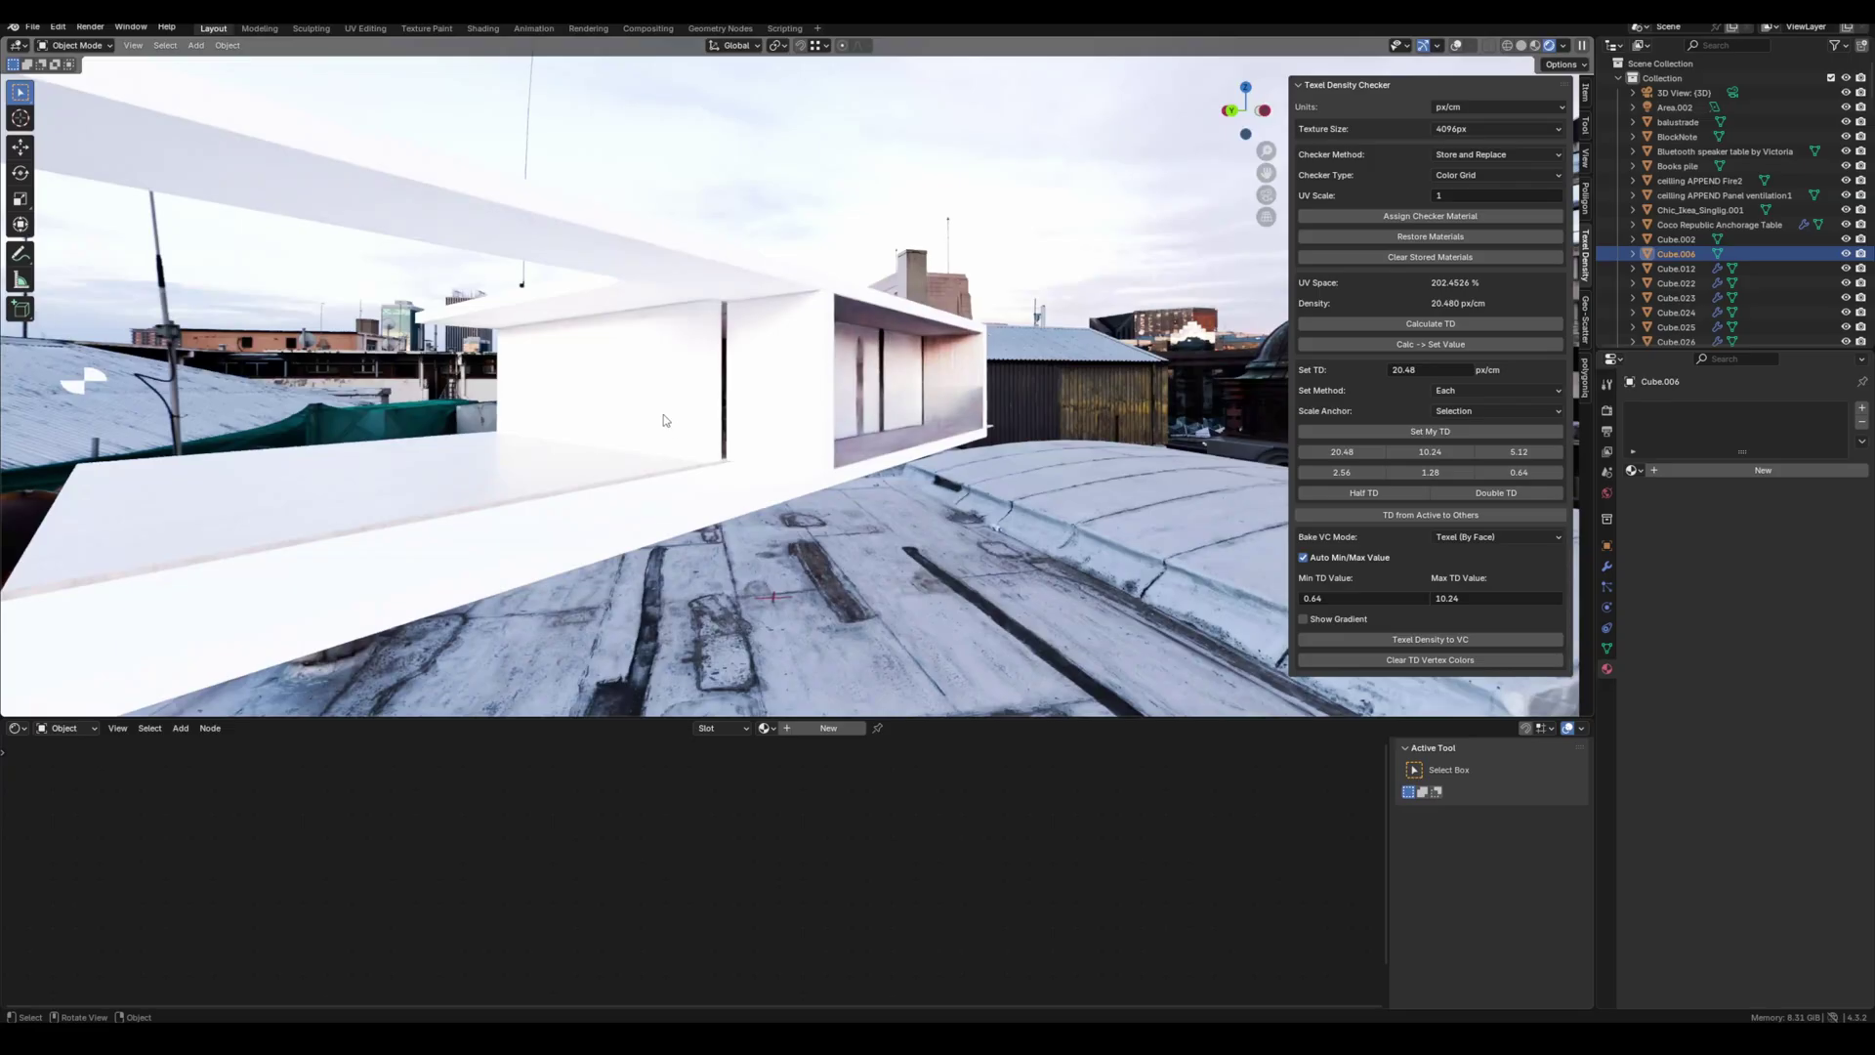
# - Move the white wall panel Cube.006 away from the room opening and return to the camera view
pyautogui.press('g')
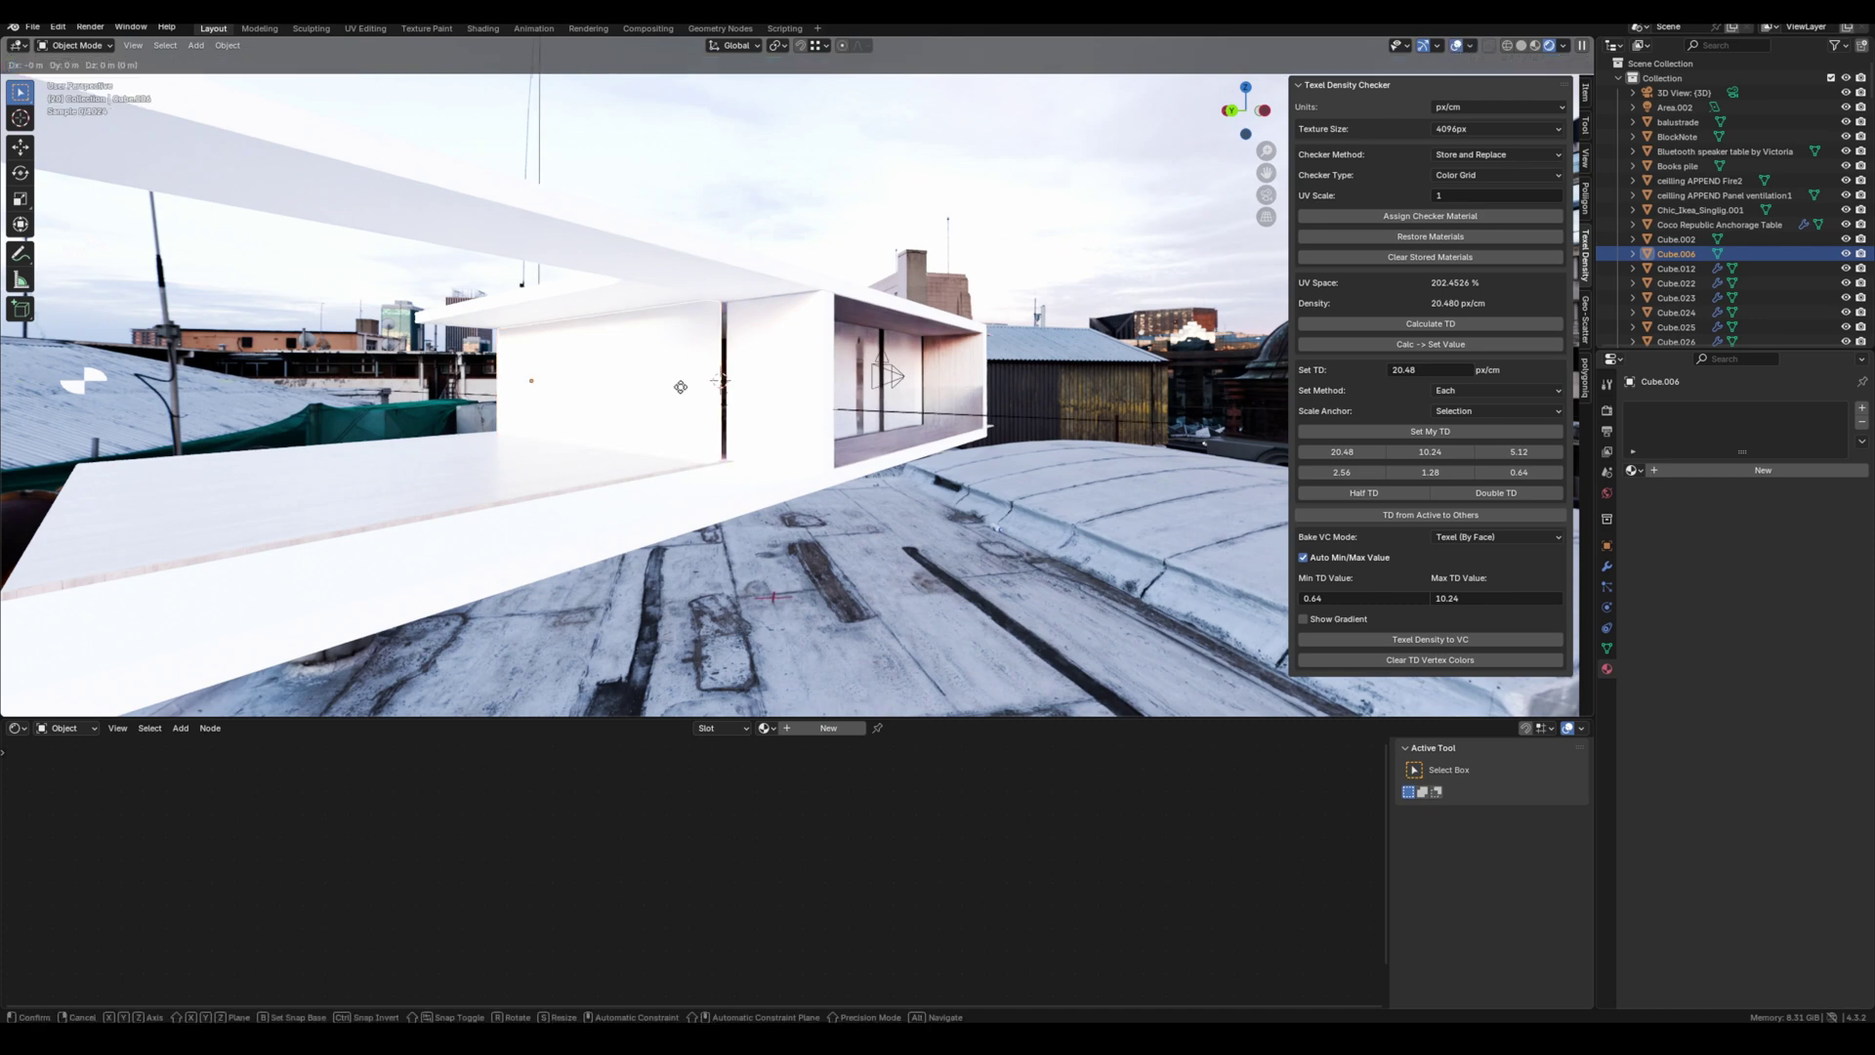
pyautogui.click(402, 420)
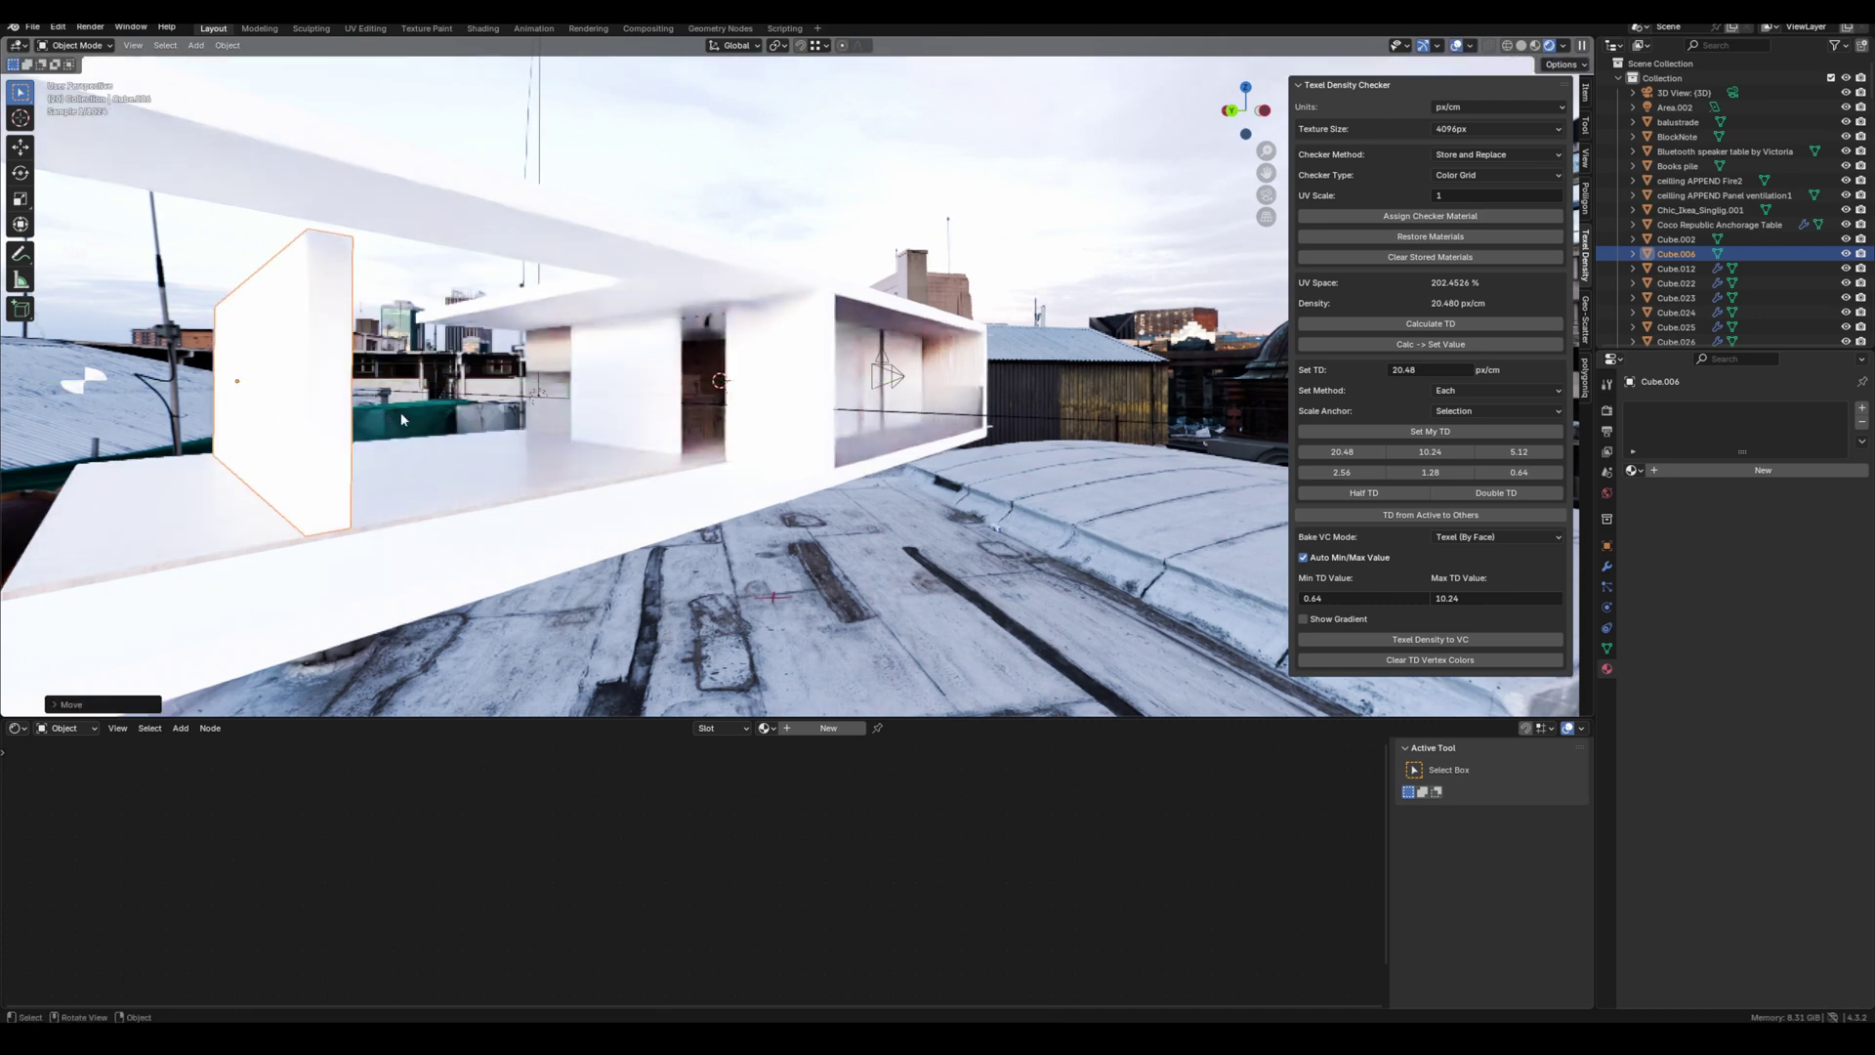
pyautogui.scroll(5, 713, 408)
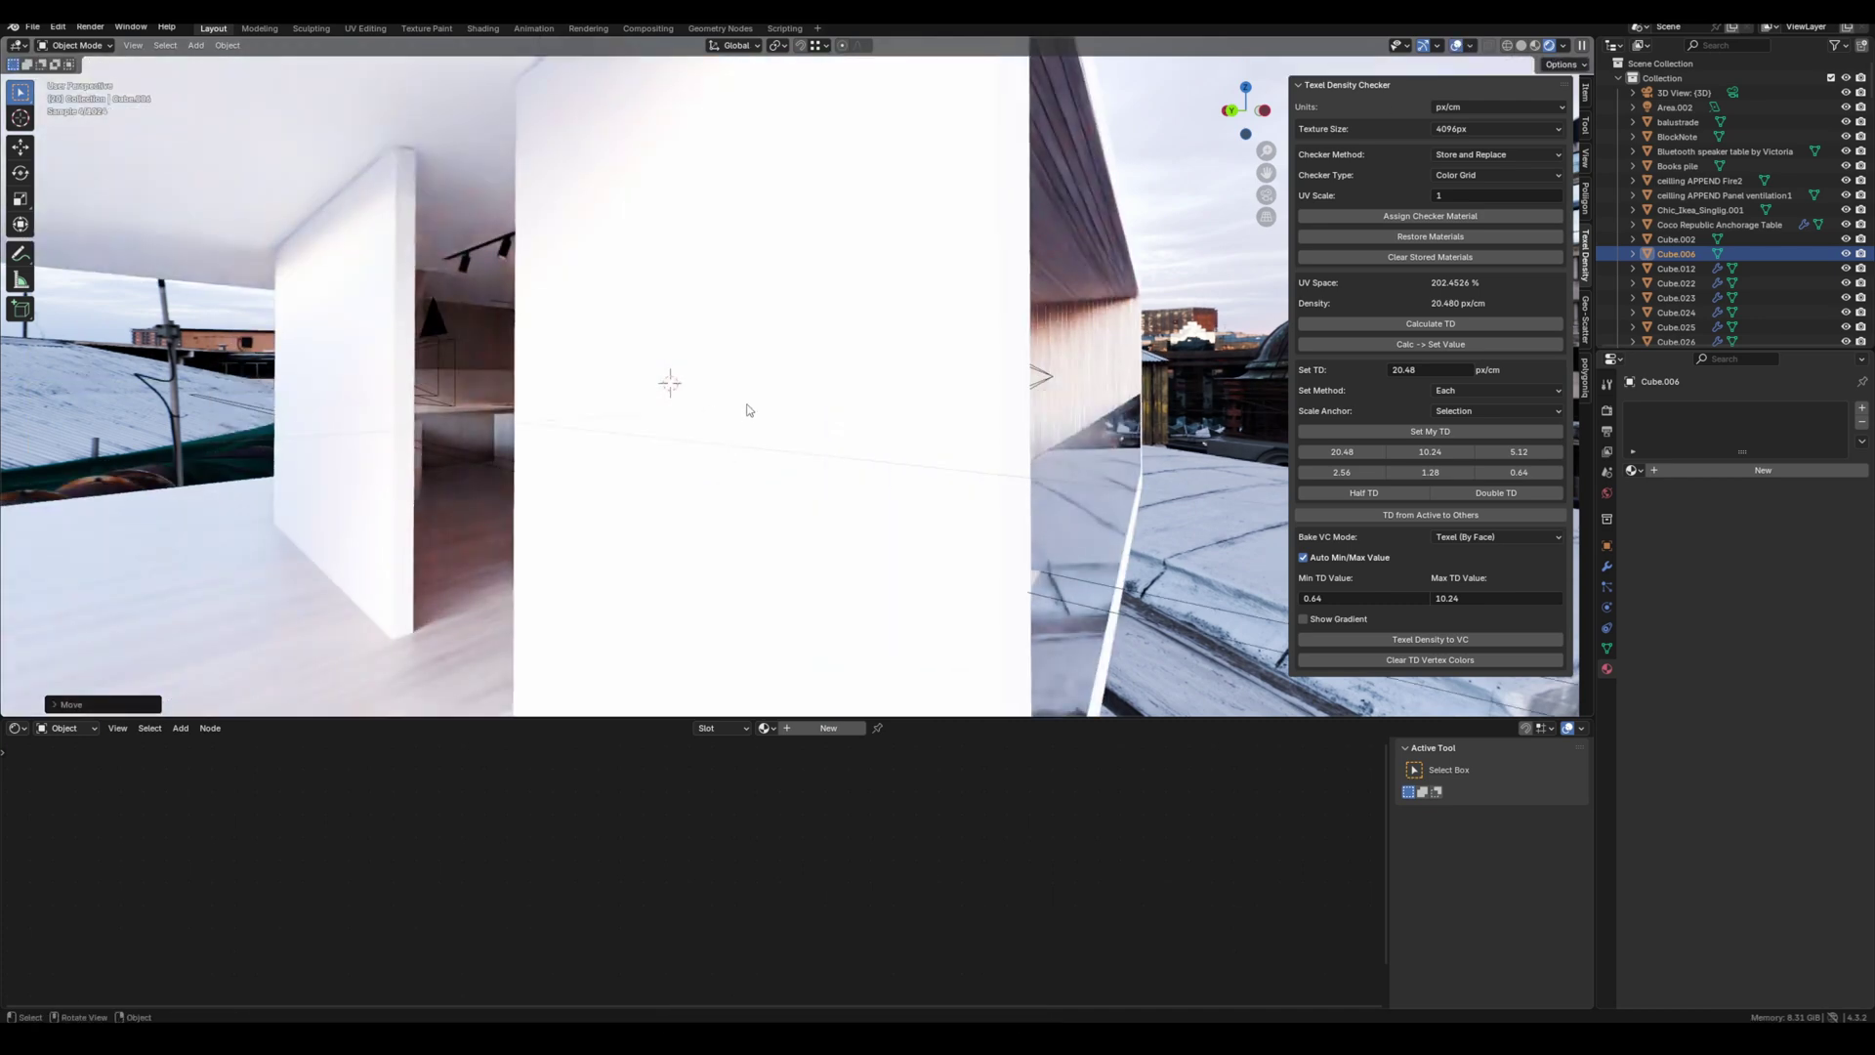
pyautogui.press('KP_0')
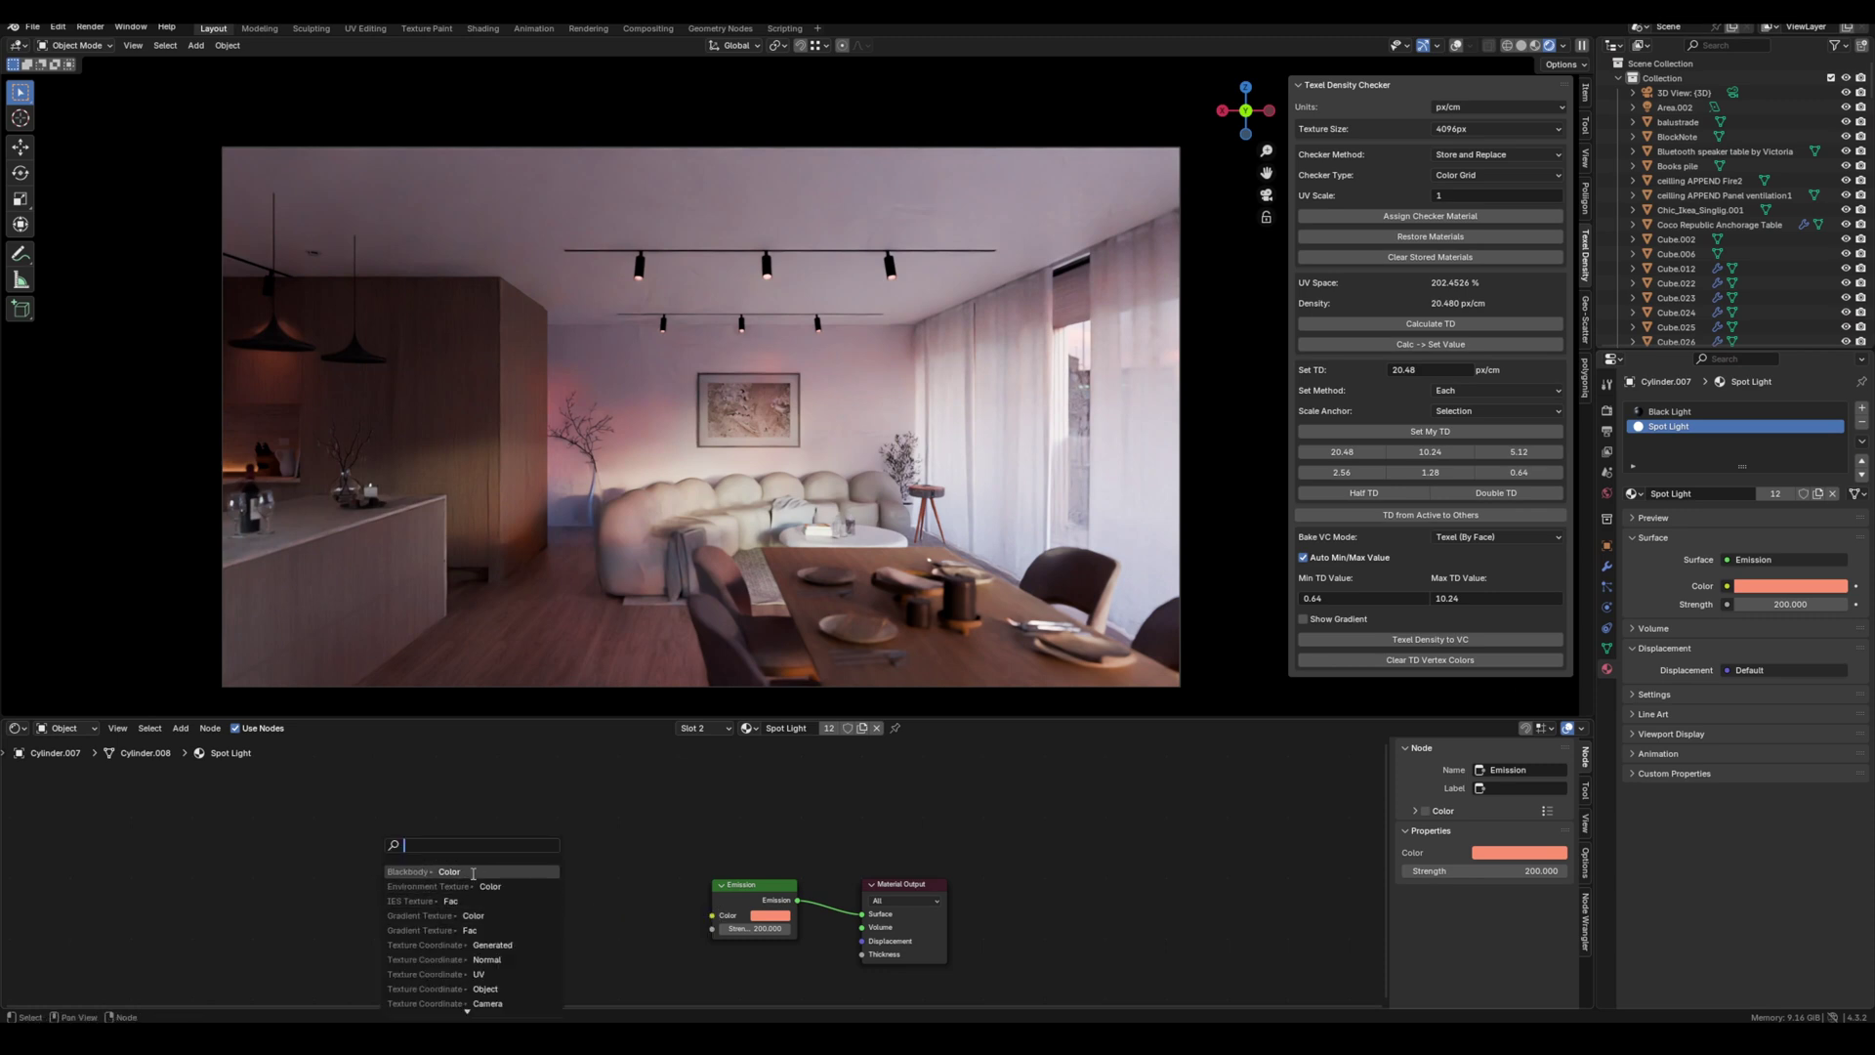
# - Drive the Spot Light emission color with a 2700 K Blackbody node and select an object in the kitchen niche
pyautogui.click(473, 873)
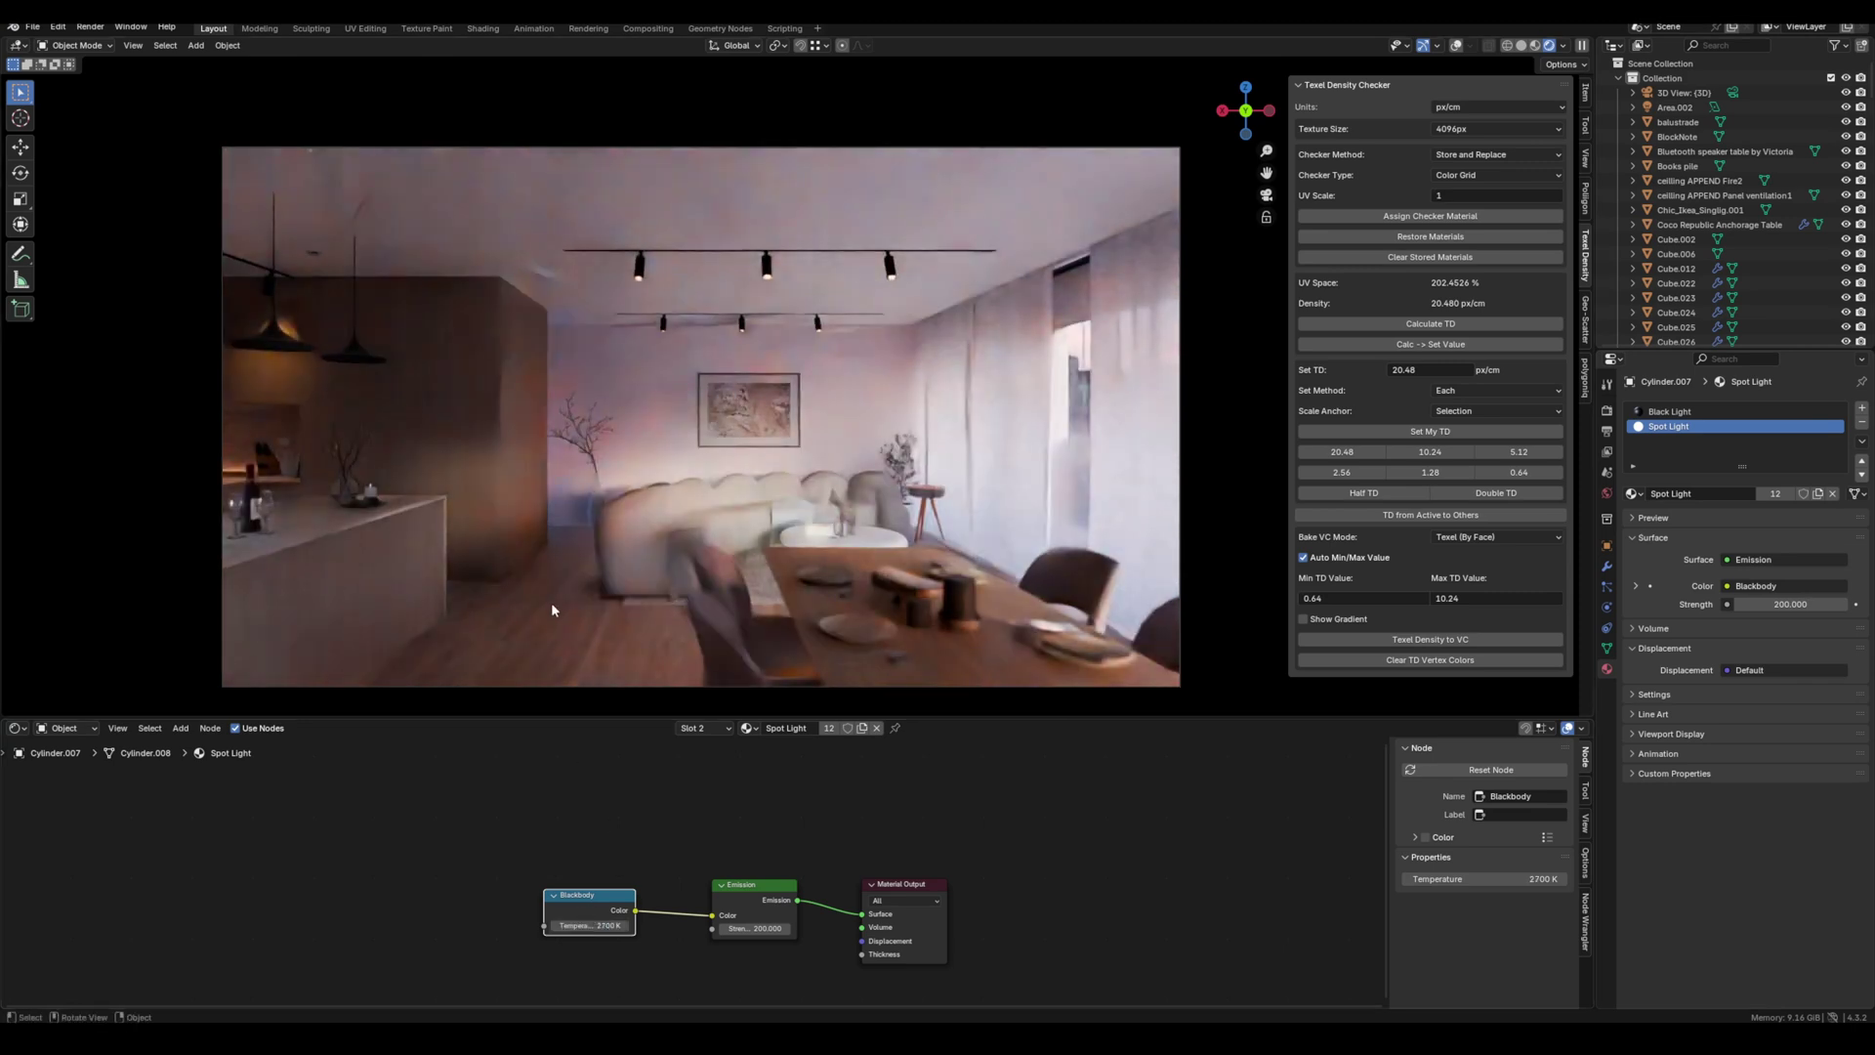
pyautogui.click(234, 480)
pyautogui.click(234, 480)
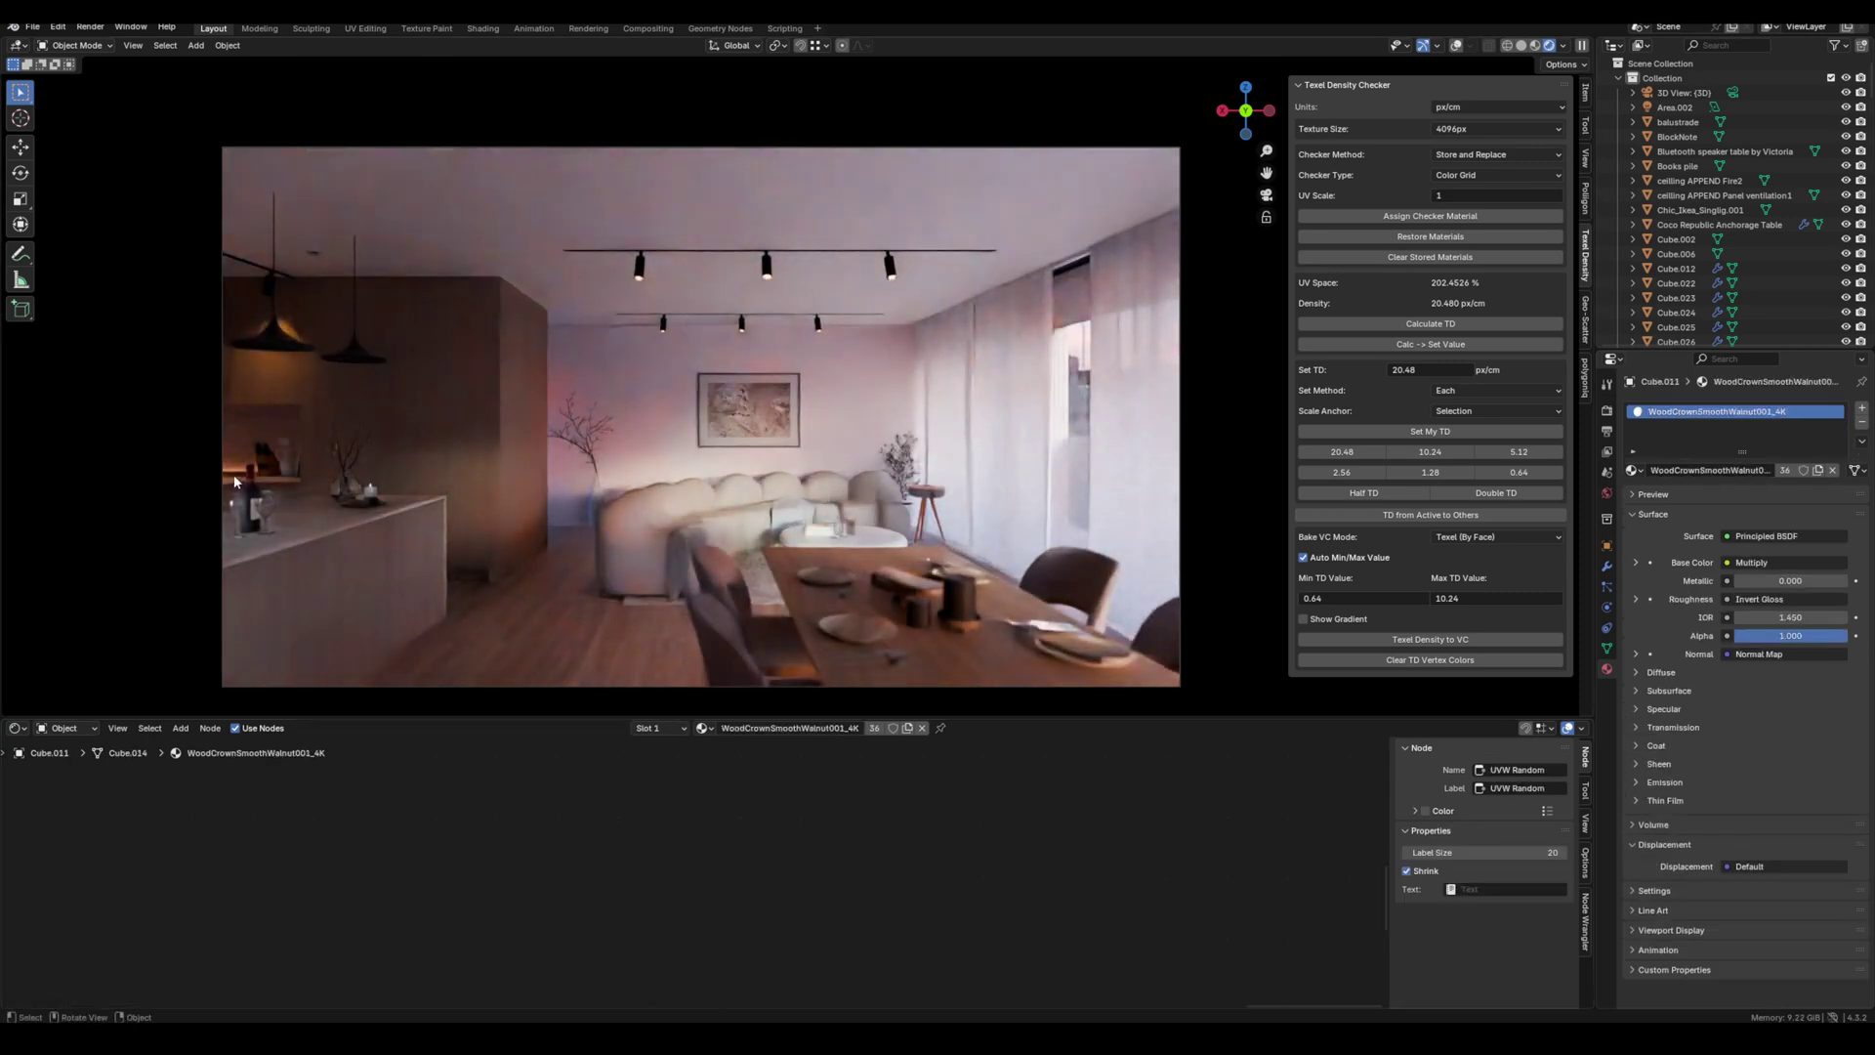
pyautogui.click(235, 480)
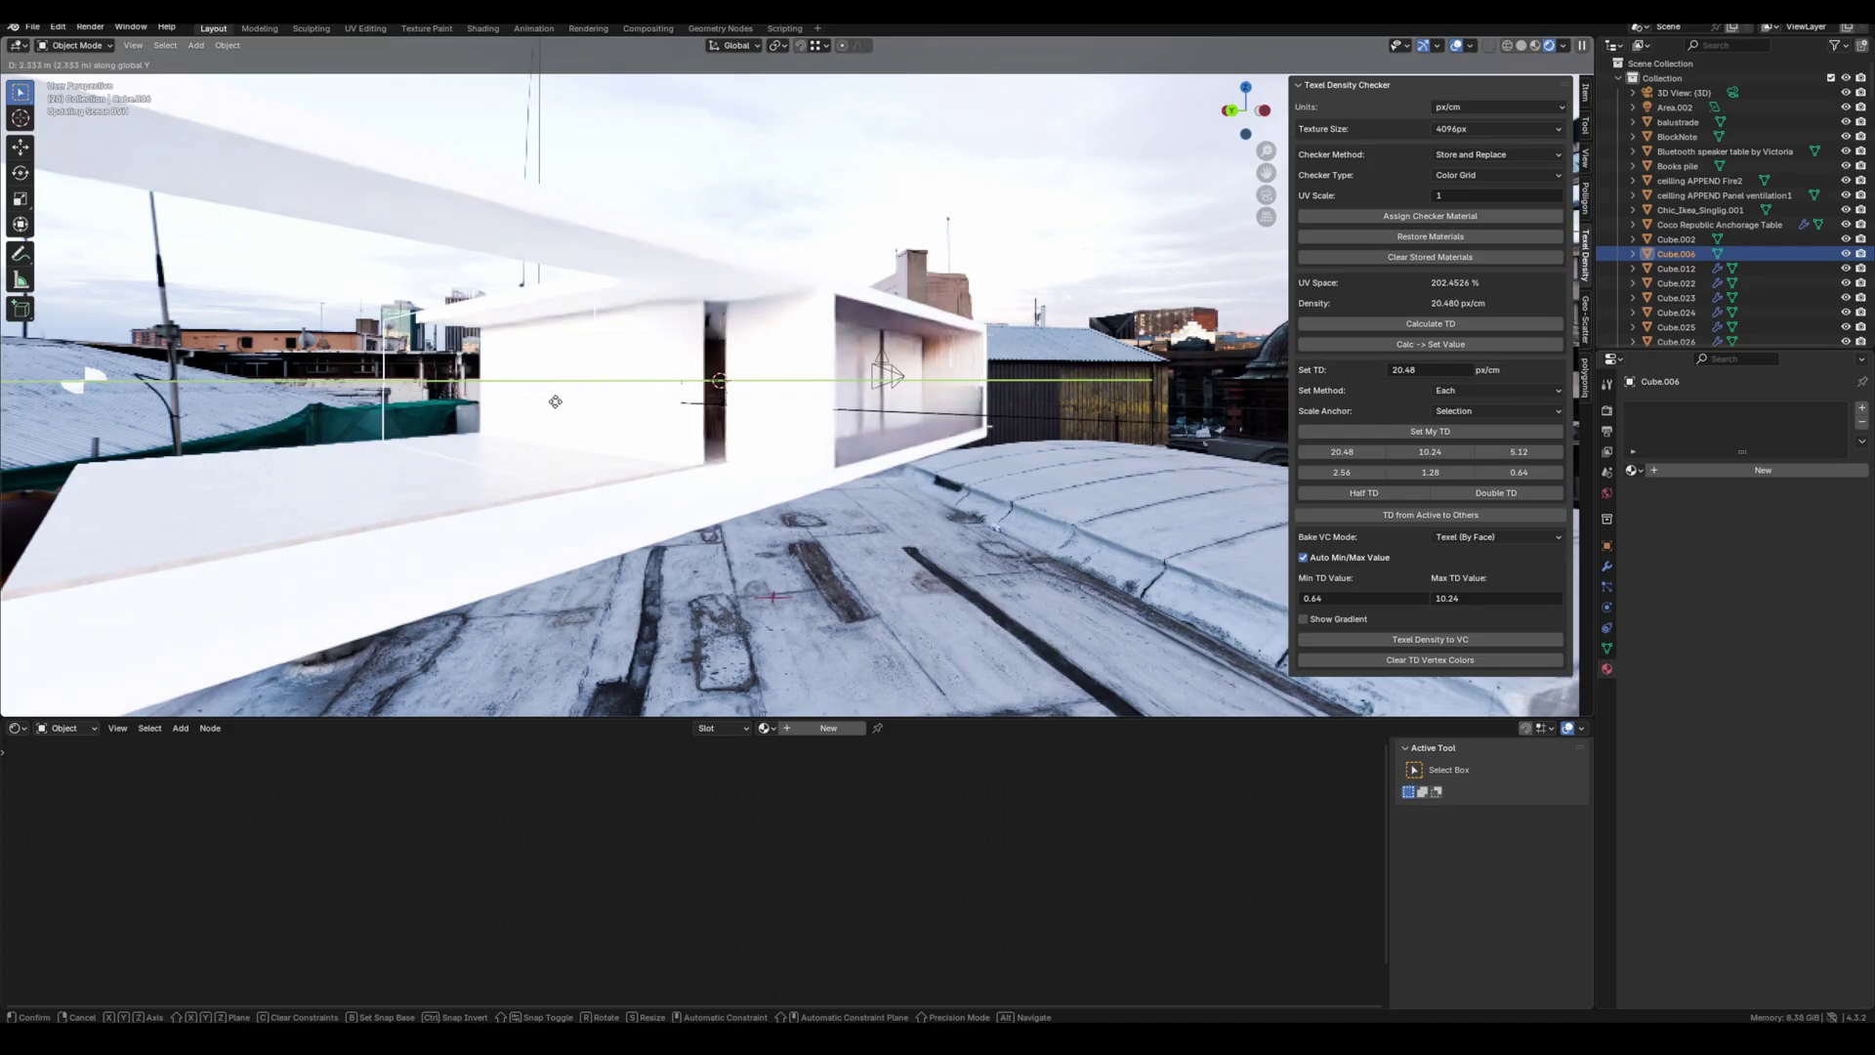
# - Move the white wall panel Cube.006 along the Y axis to open up the room shell
pyautogui.click(388, 419)
pyautogui.scroll(6, 727, 414)
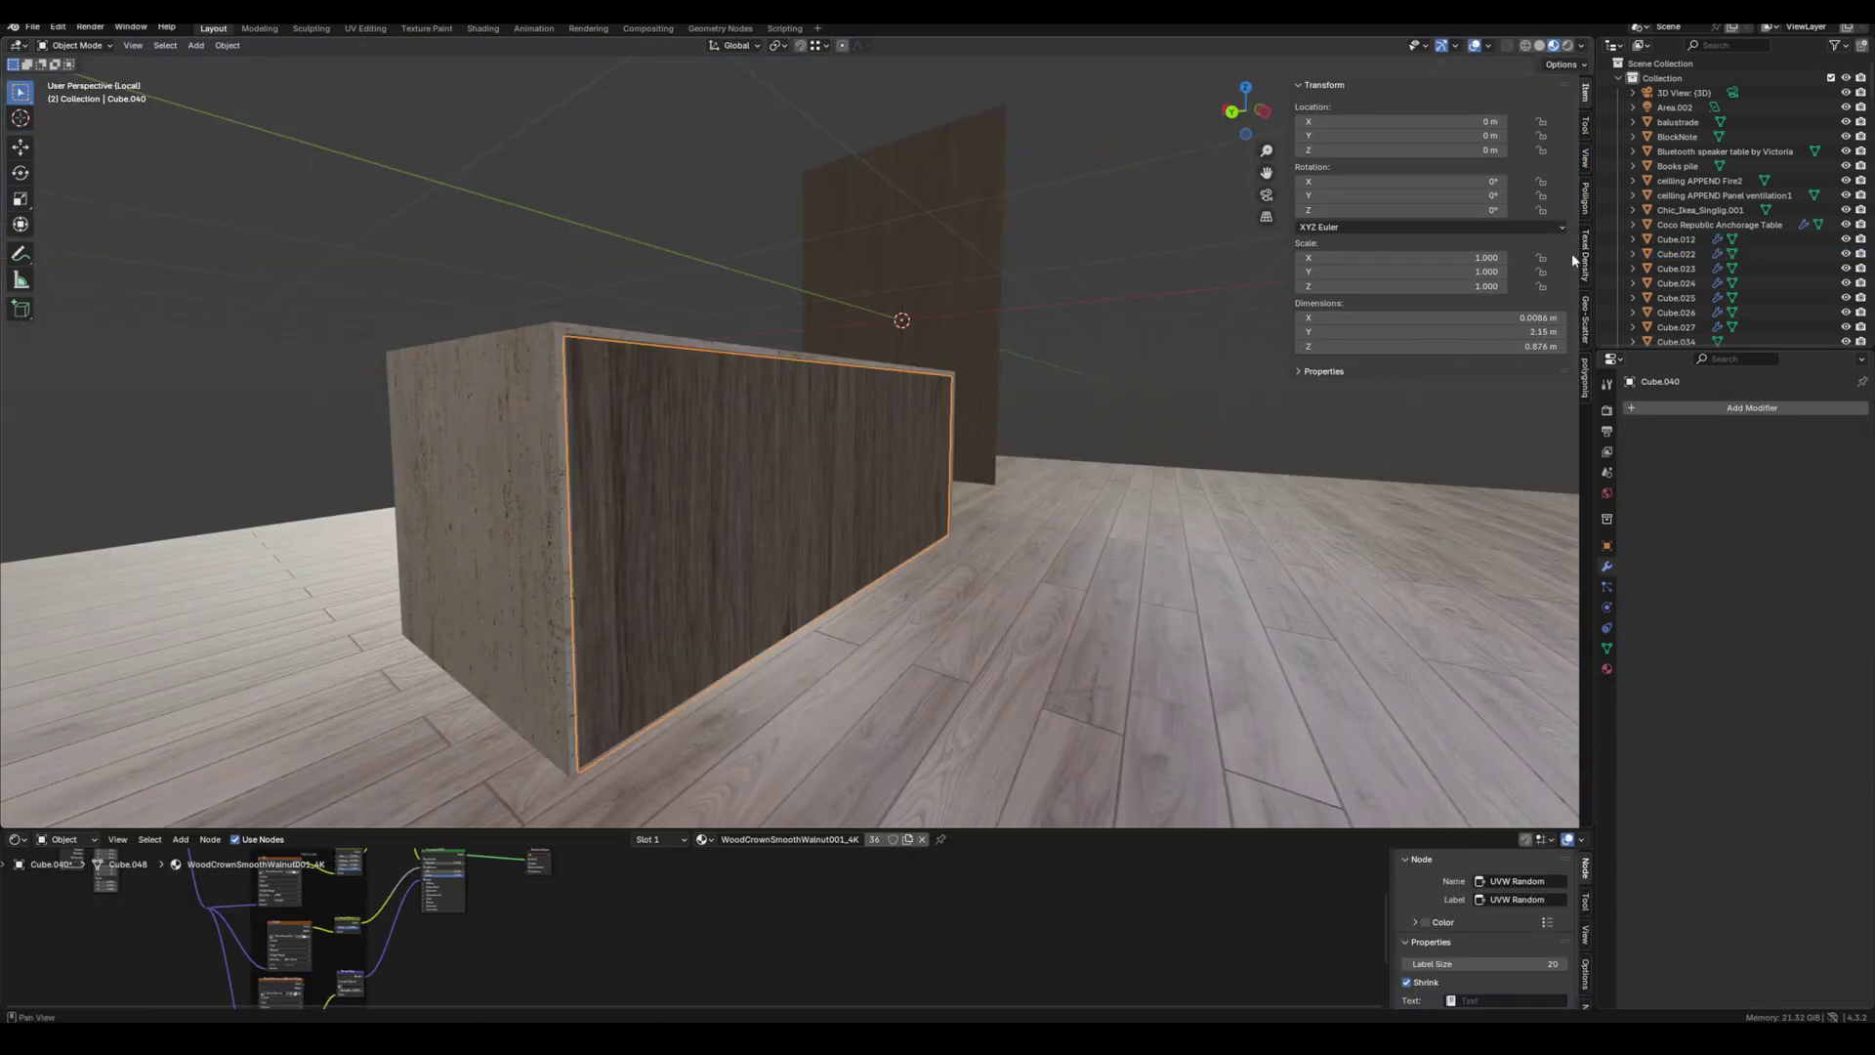
# - Show the Texel Density Checker settings for the walnut cabinet front
pyautogui.click(1586, 256)
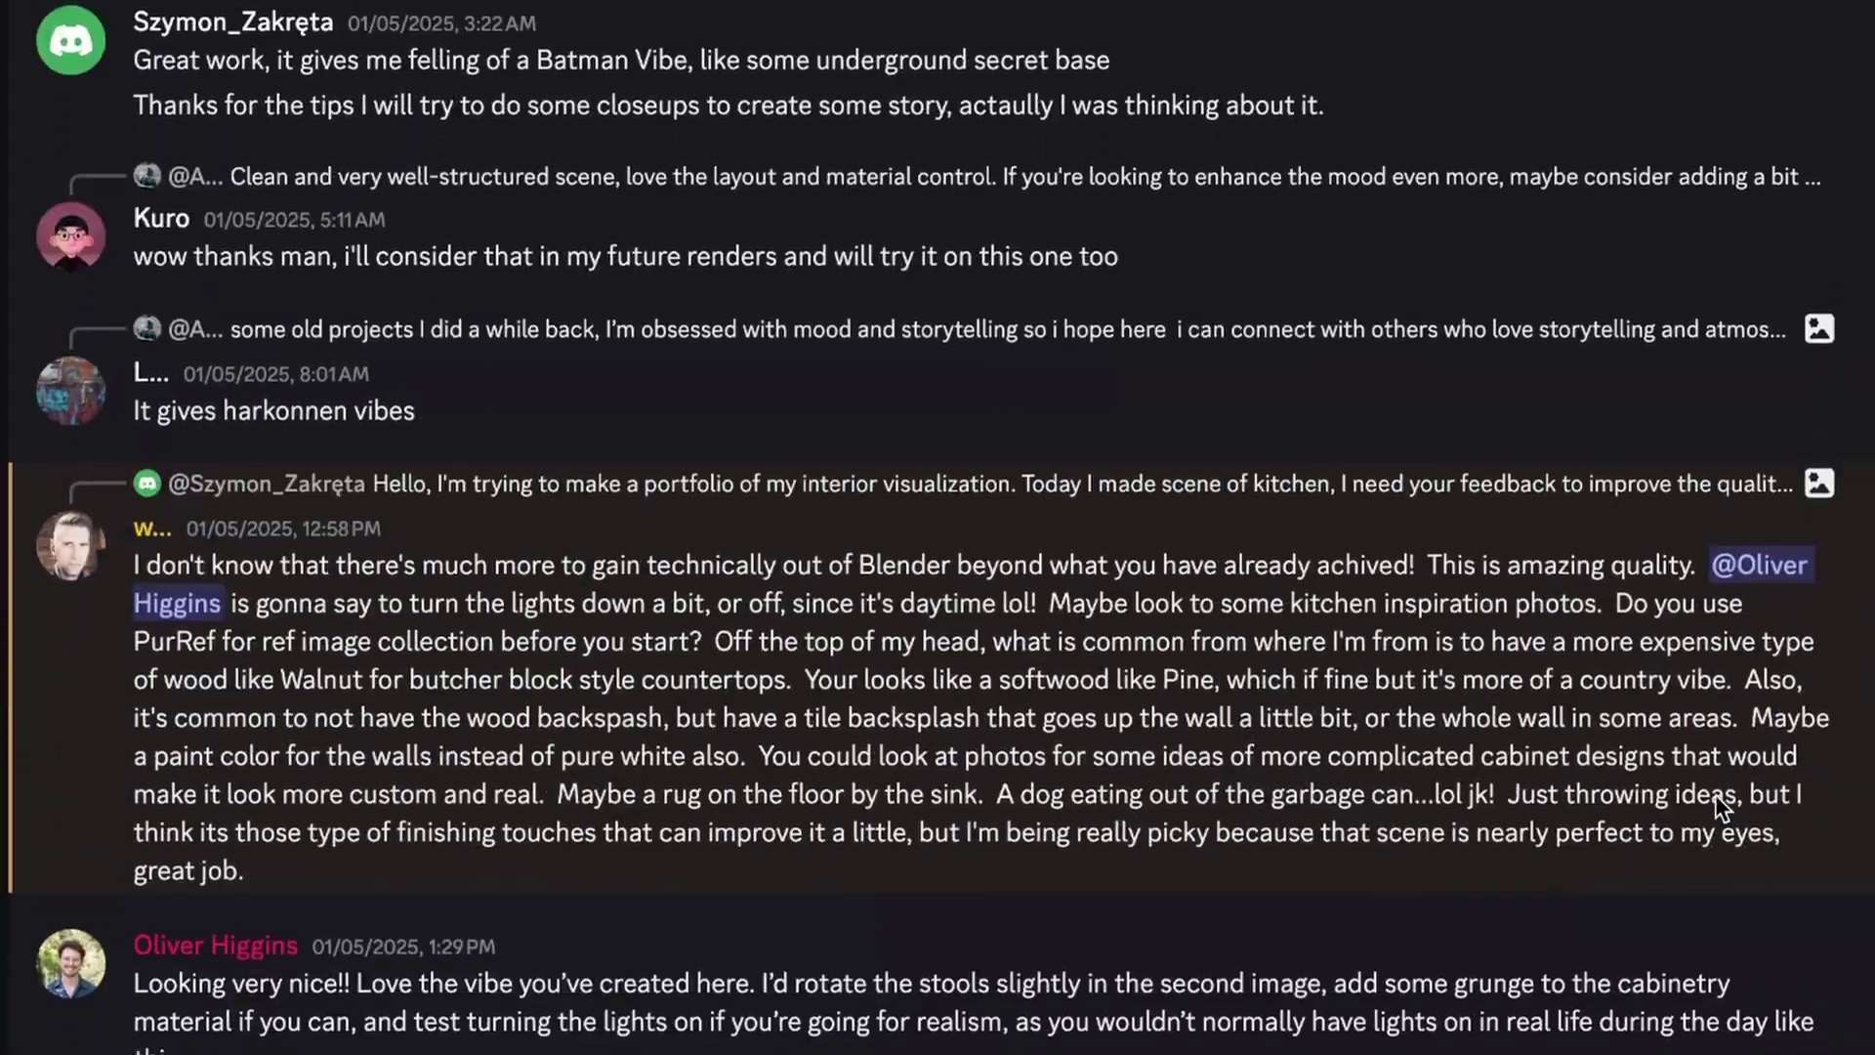
# - Switch to Discord and read through the community's feedback on shared architectural renders
pyautogui.scroll(-15, 1715, 796)
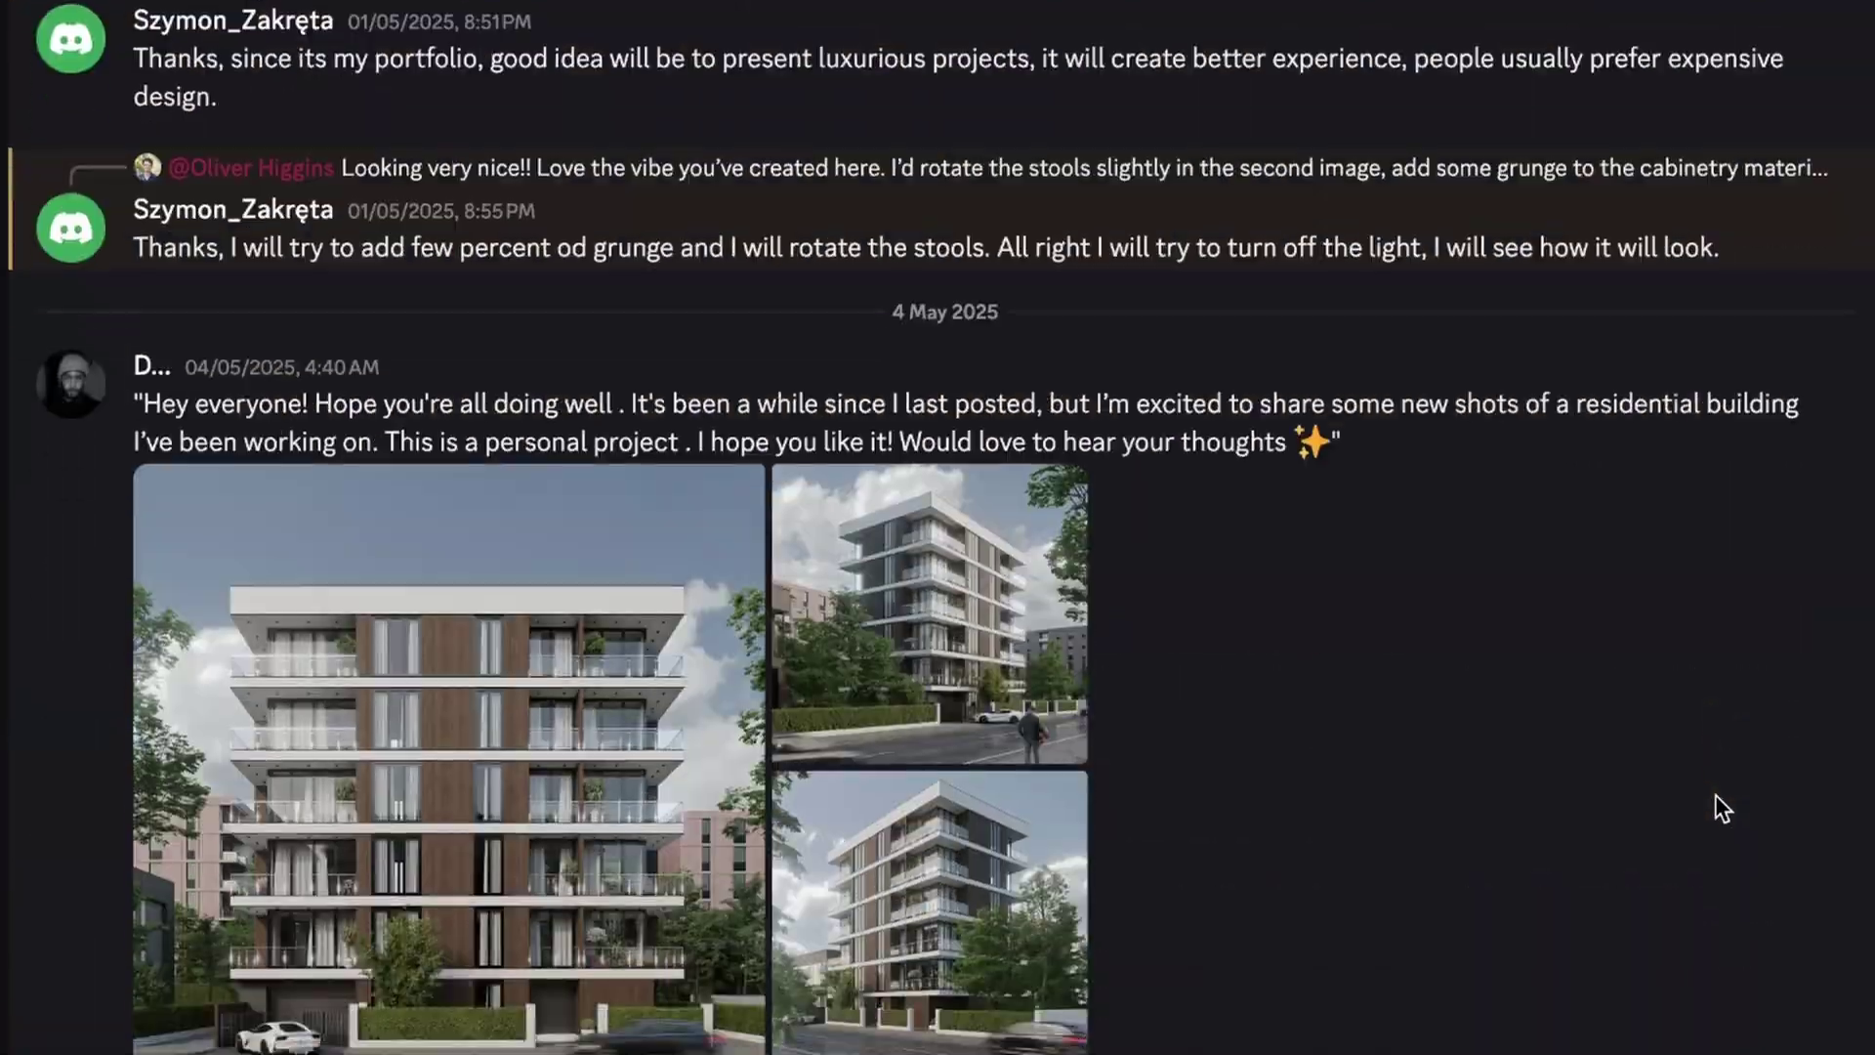
pyautogui.scroll(-15, 1715, 796)
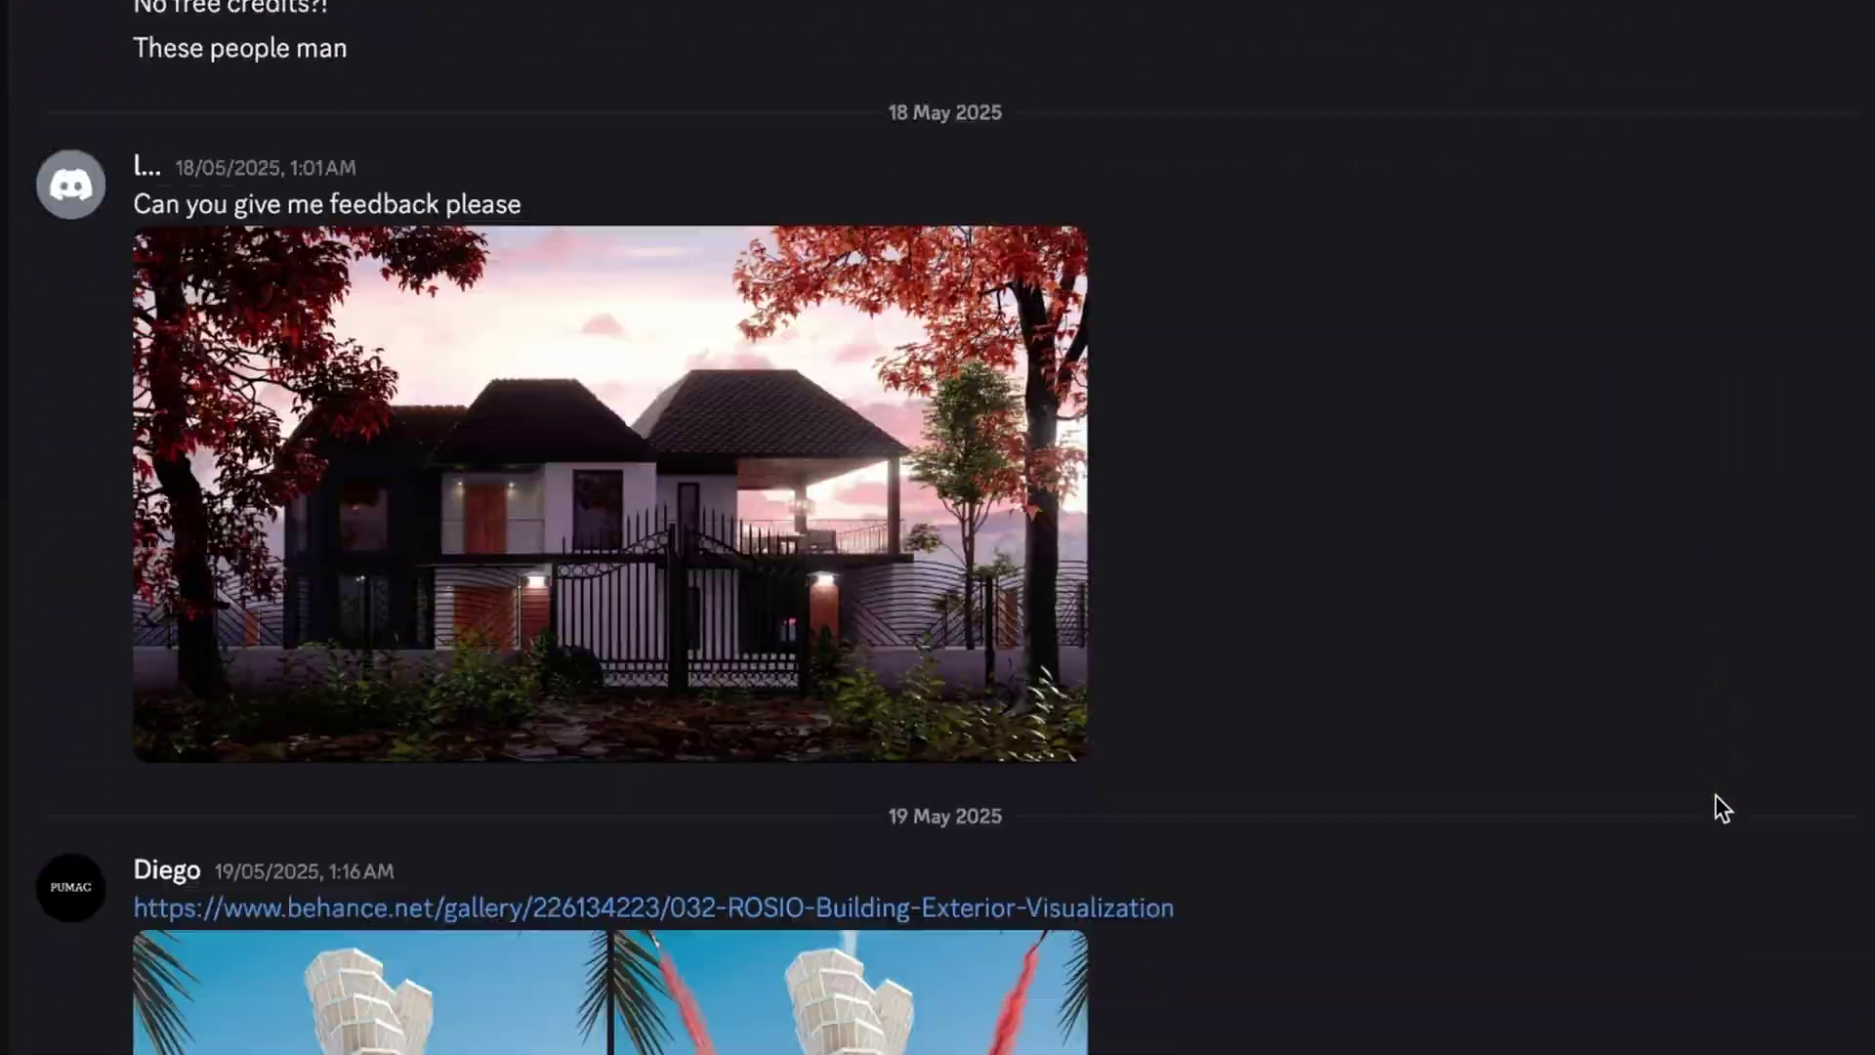
pyautogui.scroll(-15, 1715, 808)
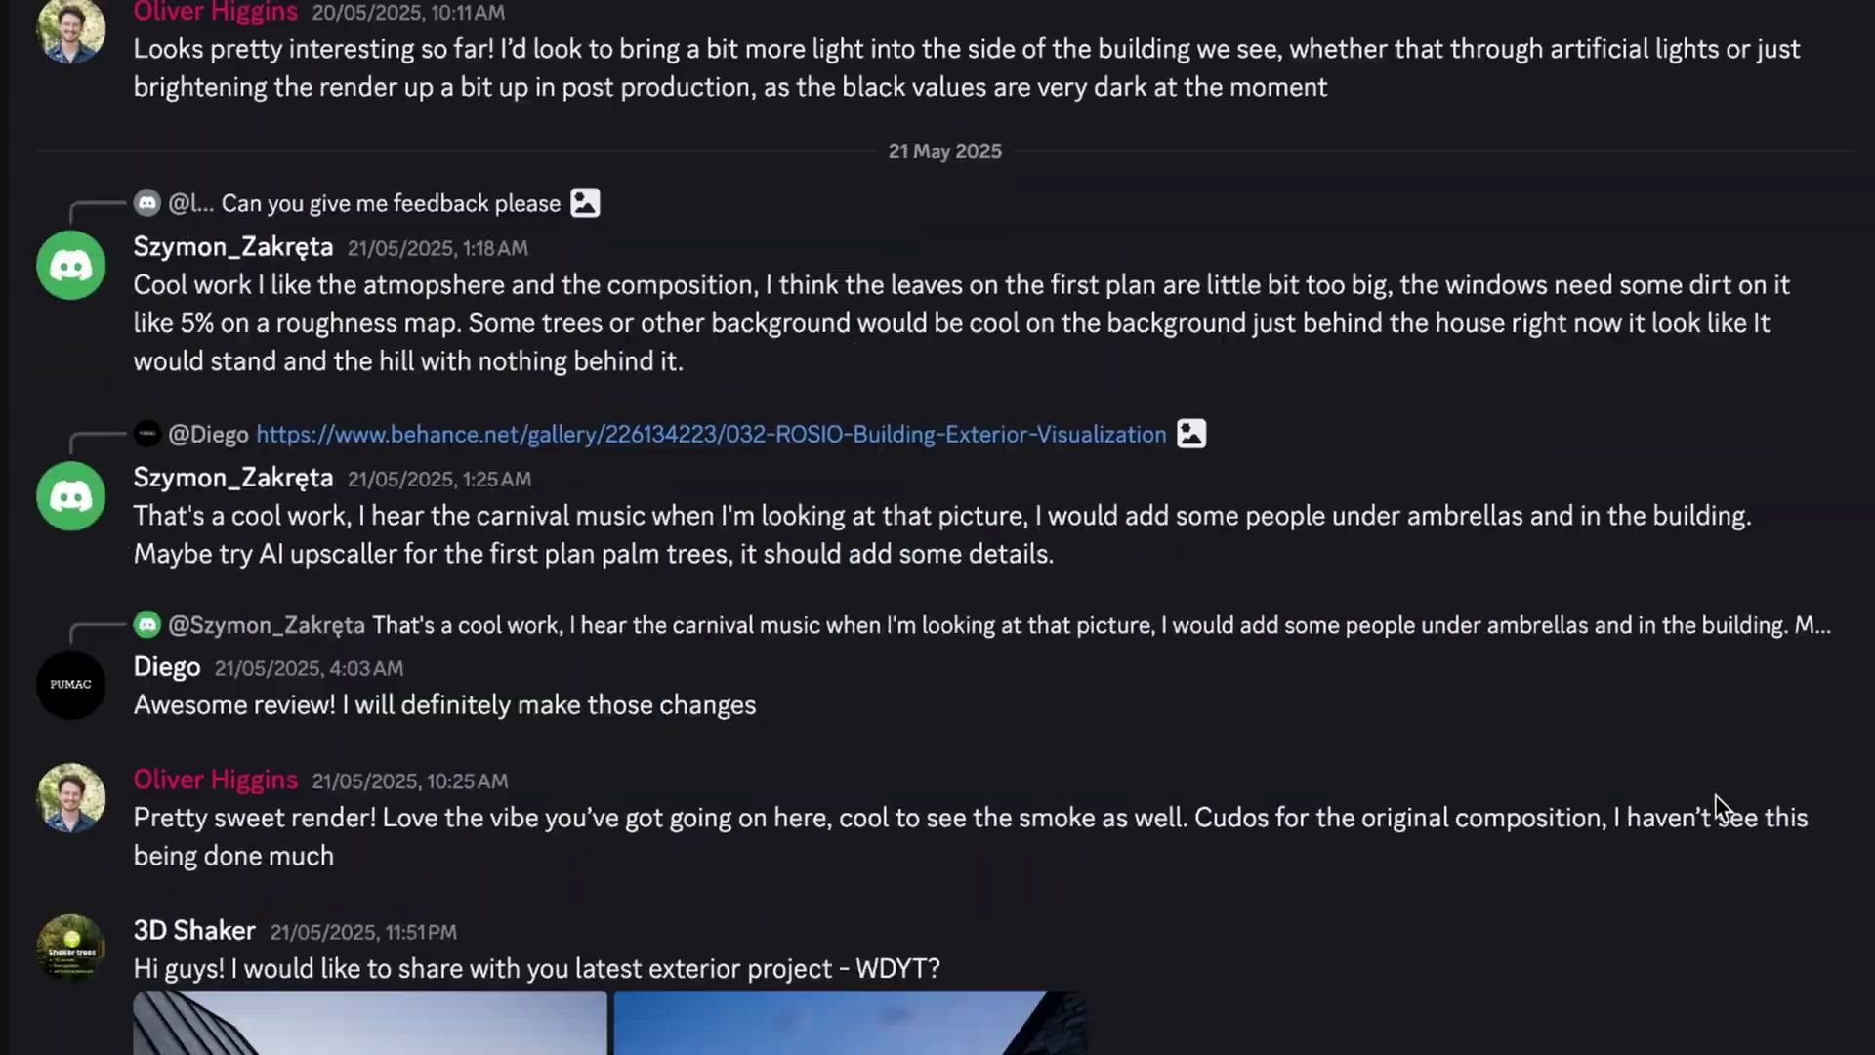
pyautogui.scroll(-15, 1715, 796)
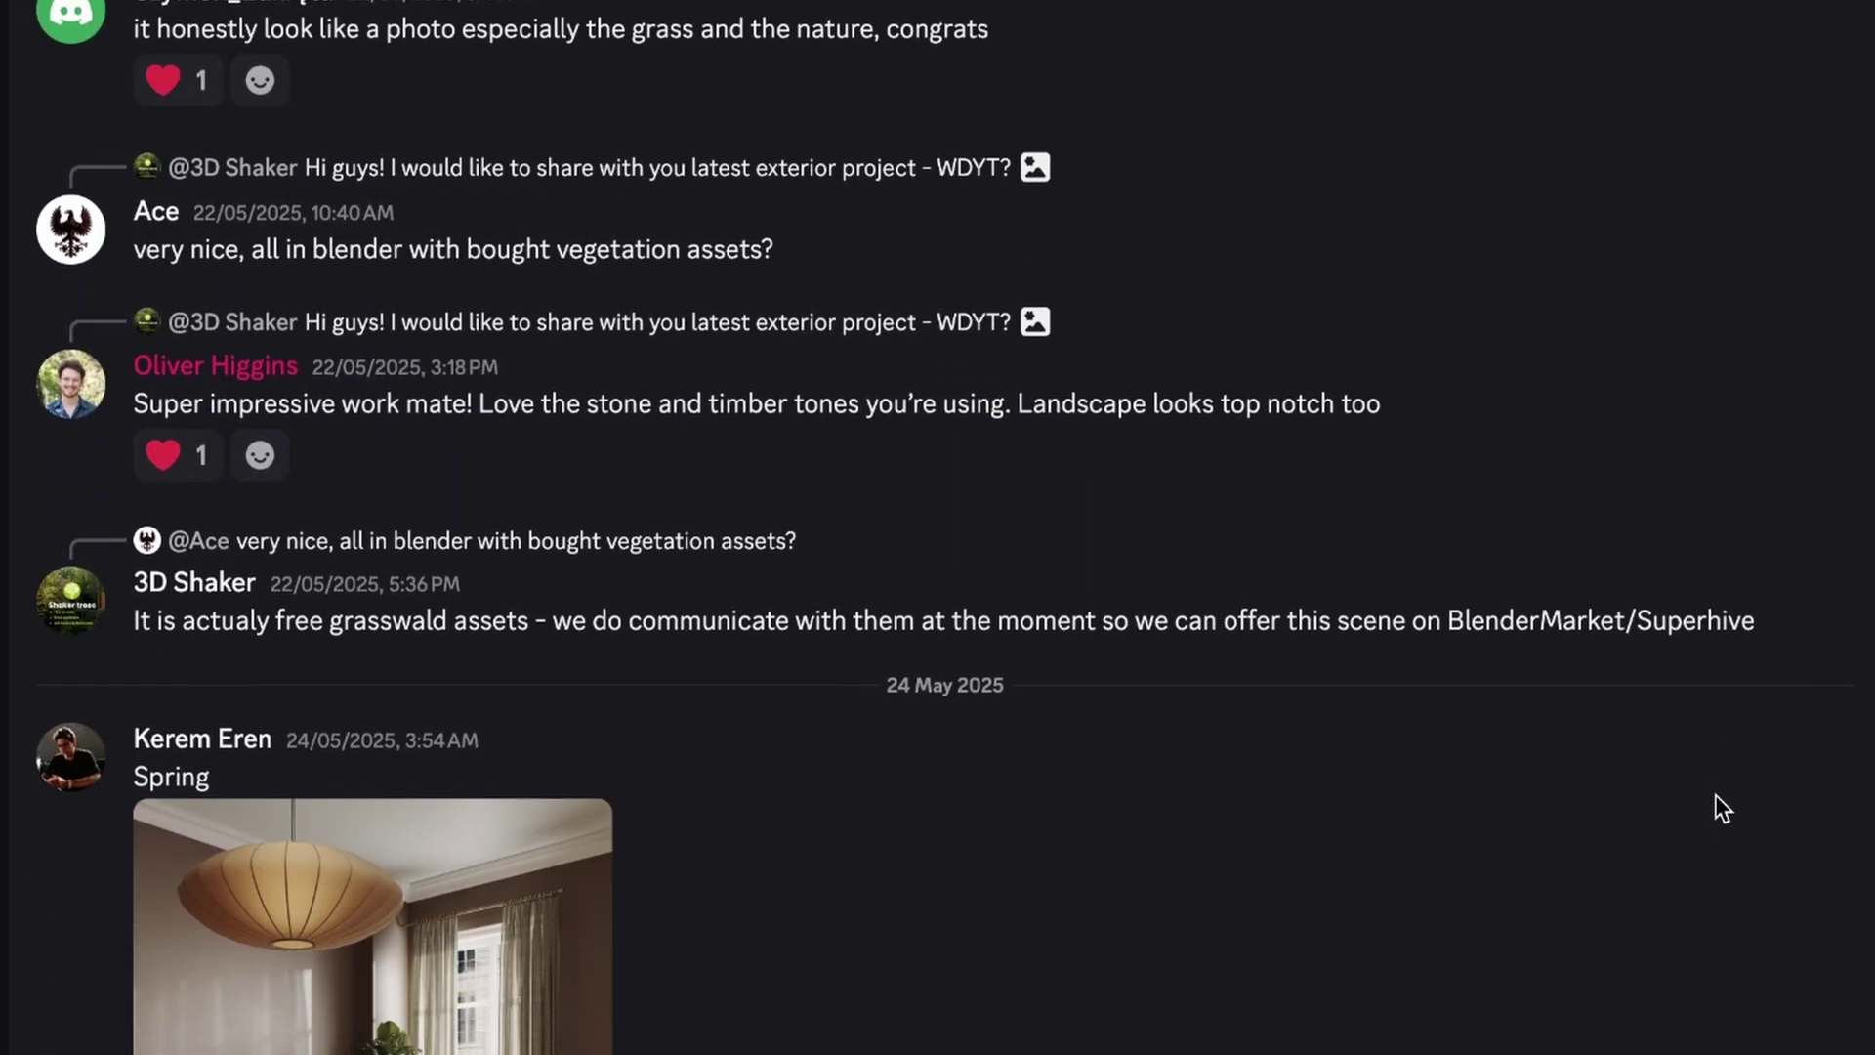